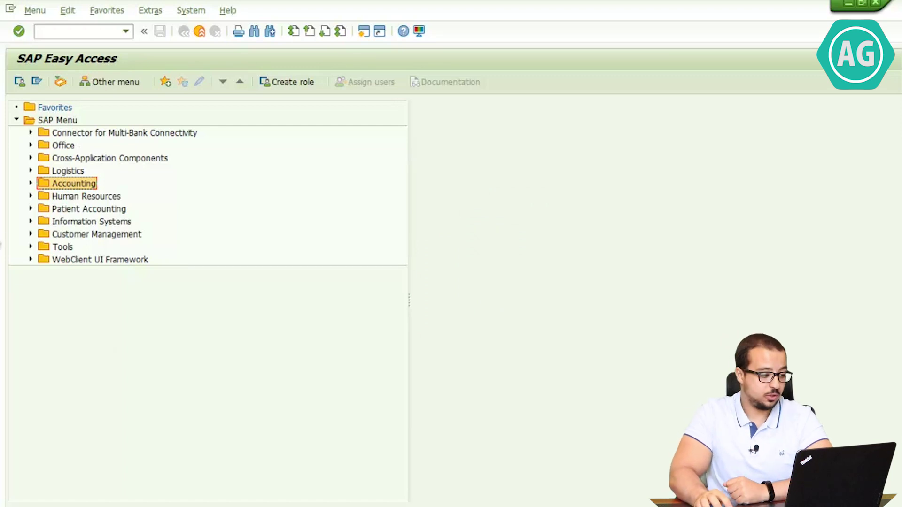
Expand the SAP menu through Accounting, Controlling, Cost Center Accounting, Master Data and Cost Center to the Individual Processing transactions
left_click(31, 183)
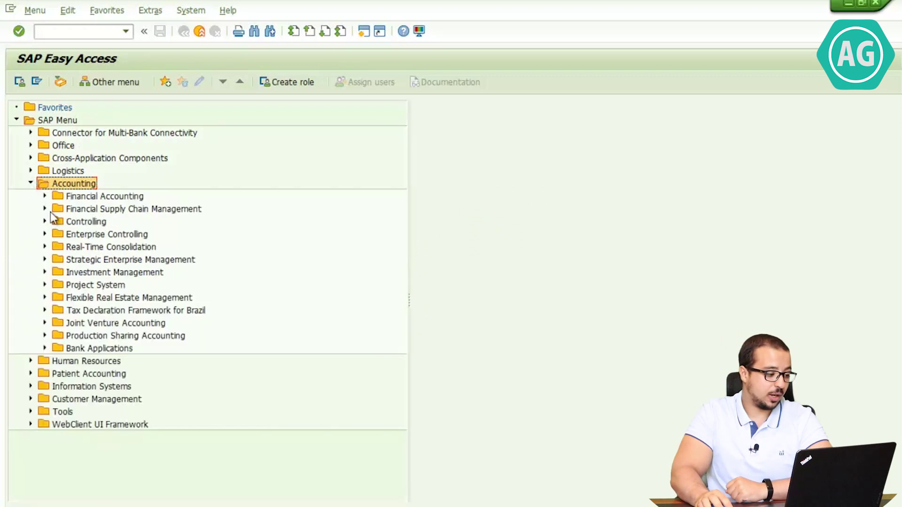
left_click(45, 221)
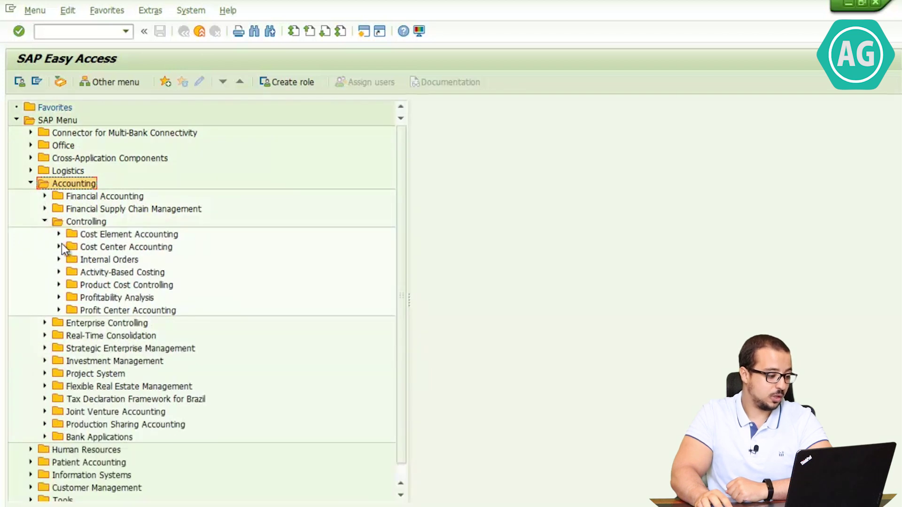
left_click(59, 246)
left_click(72, 260)
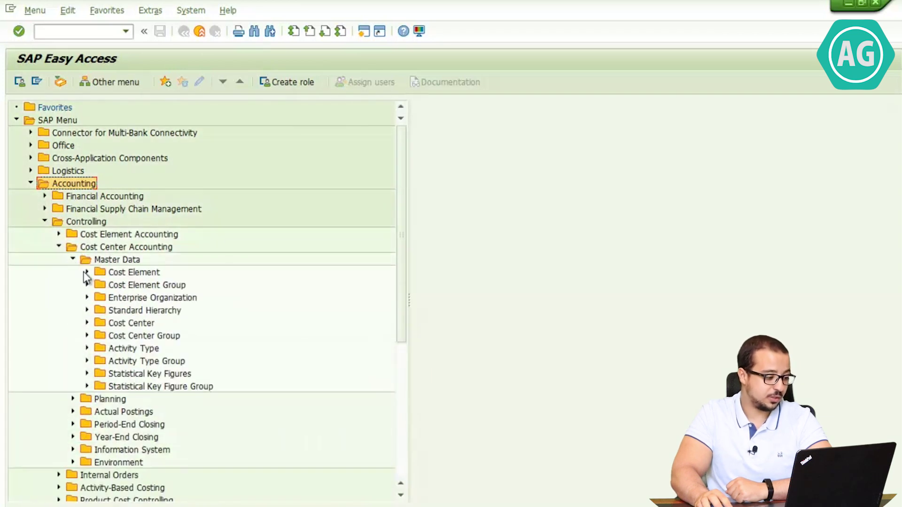
left_click(87, 323)
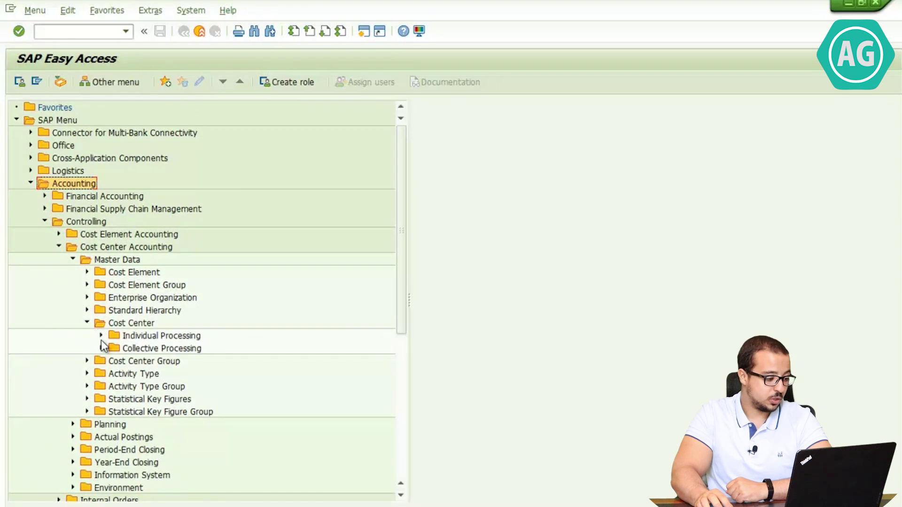
left_click(101, 336)
left_click(155, 350)
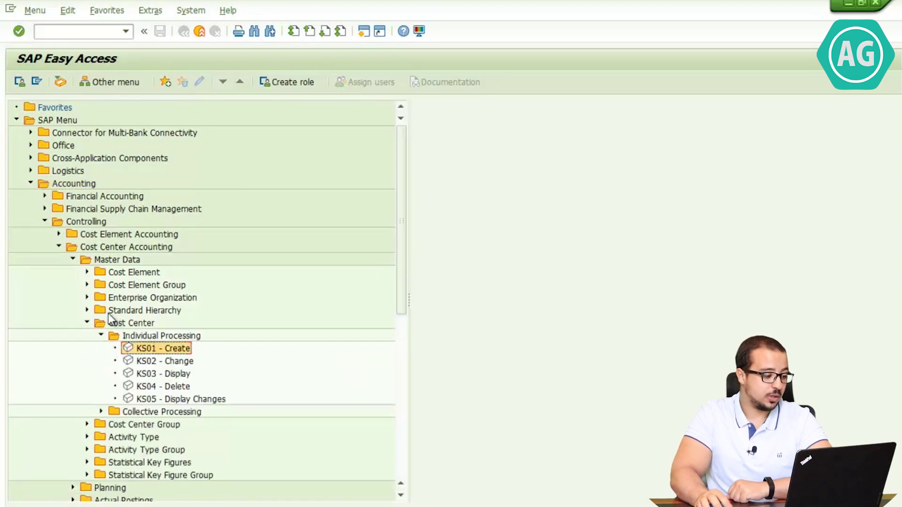
Expand Standard Hierarchy under the cost center master data and start the OKEON - Change transaction
left_click(125, 312)
left_click(87, 310)
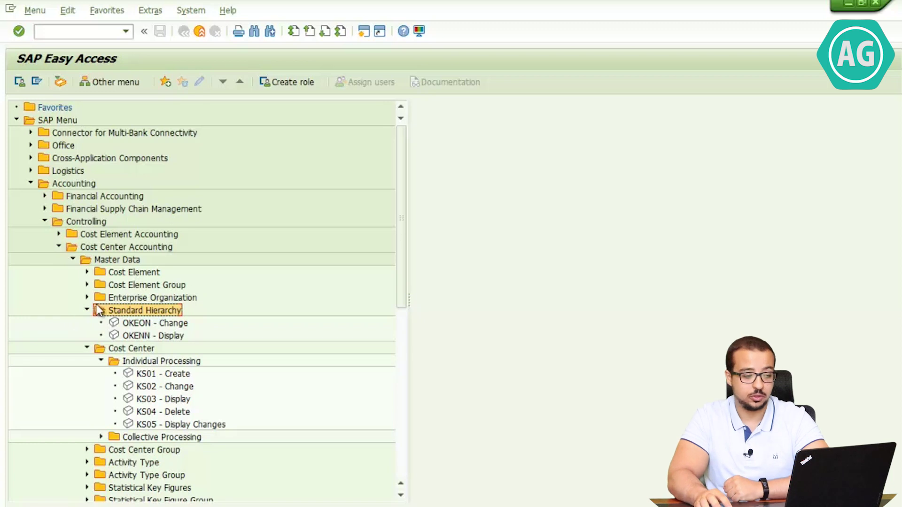
left_click(136, 324)
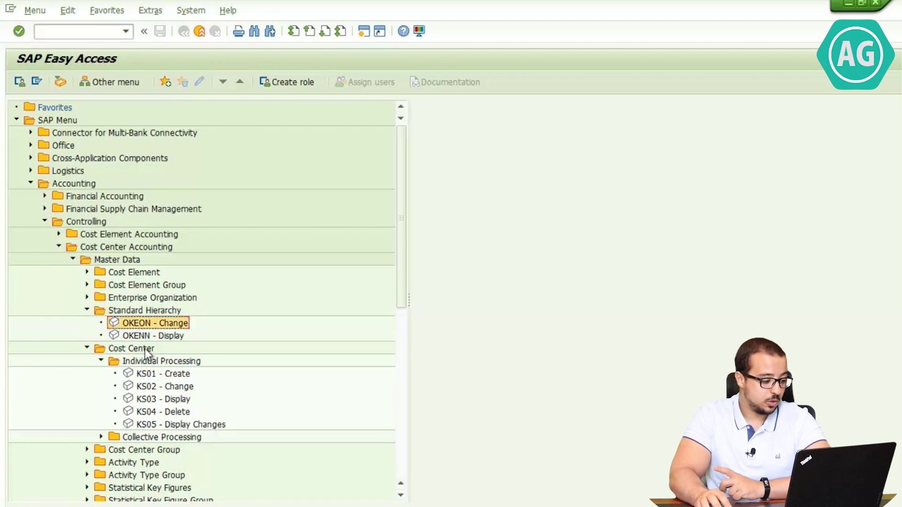
left_click(152, 375)
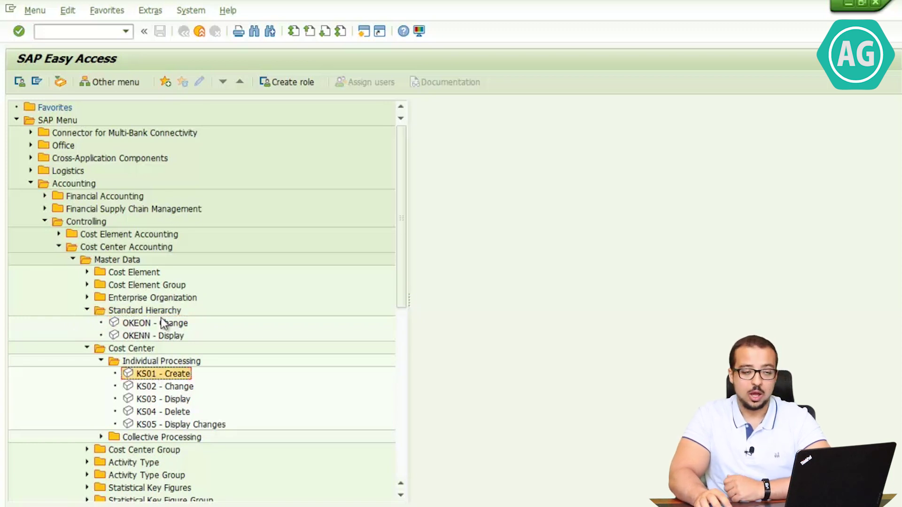
left_click(144, 326)
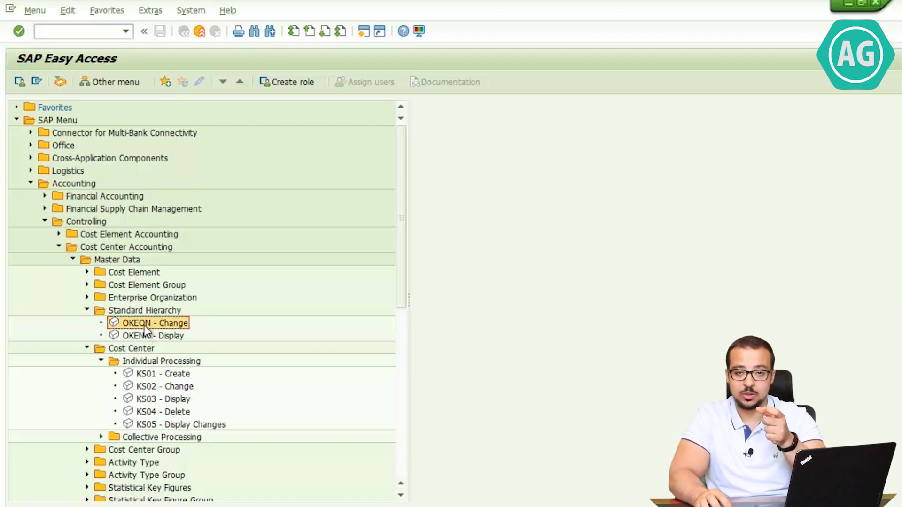
double_click(144, 326)
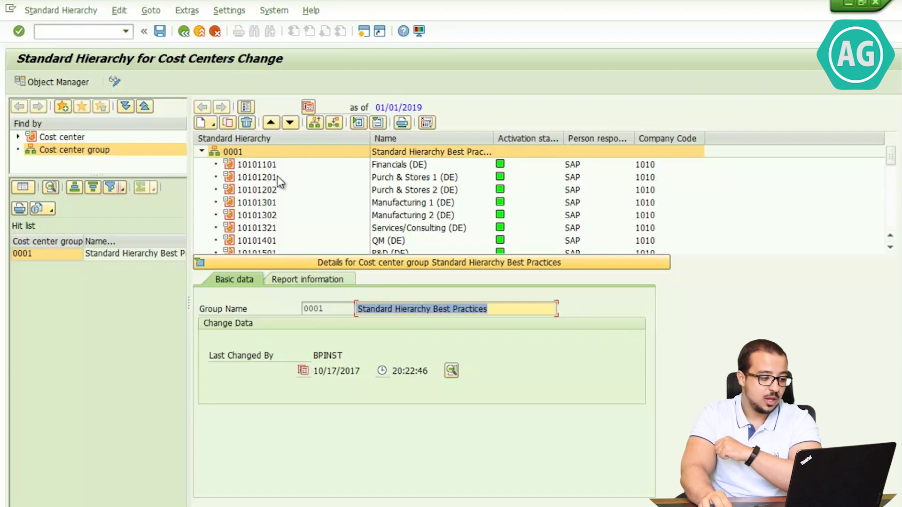
Expand US000 (US Holding Company) and its US000_CG10 All Cost Centers group in the standard hierarchy
scroll(285, 242, "down", 10)
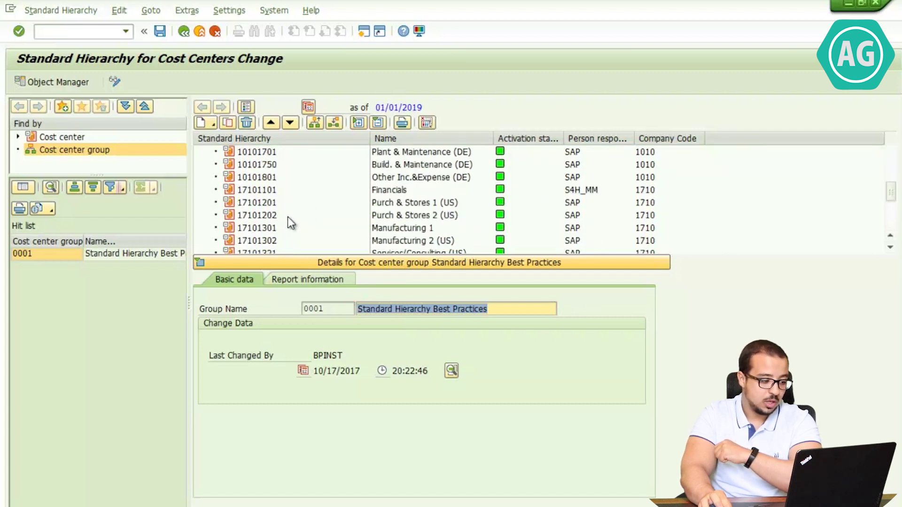
left_click(216, 240)
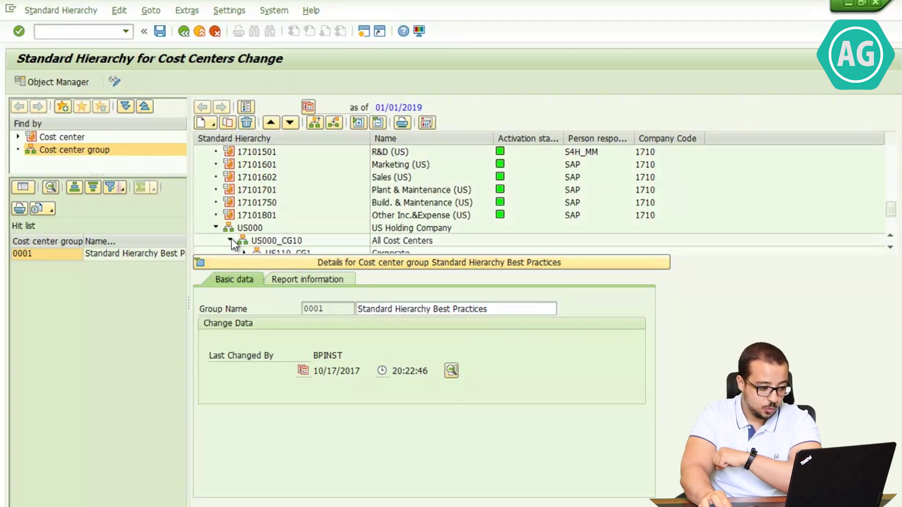
left_click(230, 240)
left_click(243, 202)
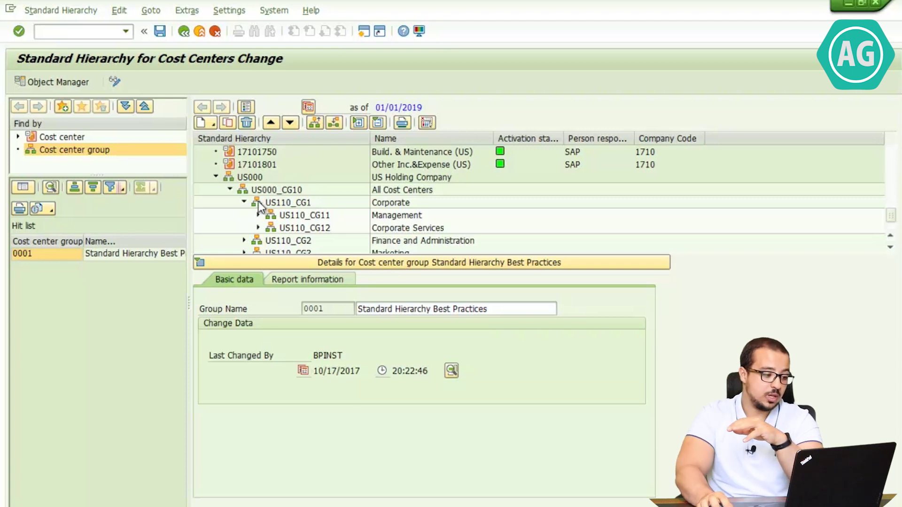
left_click(244, 202)
left_click(230, 190)
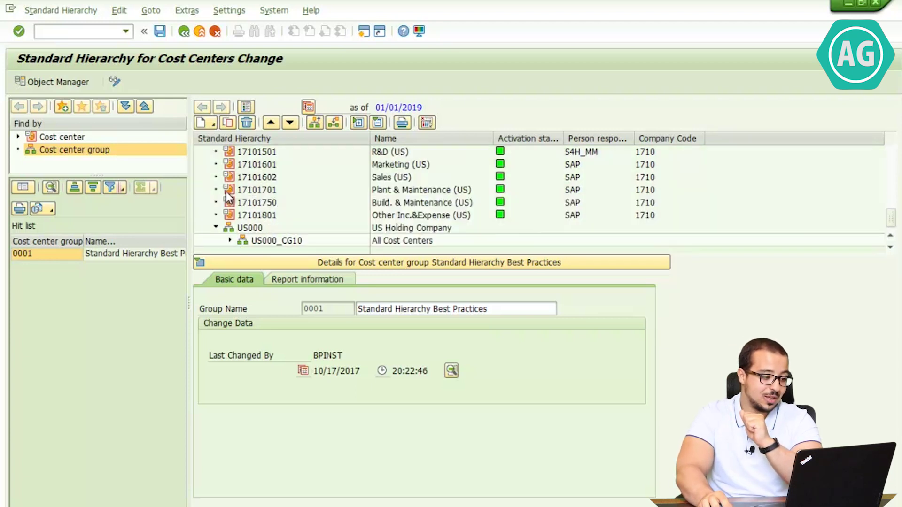
left_click(230, 241)
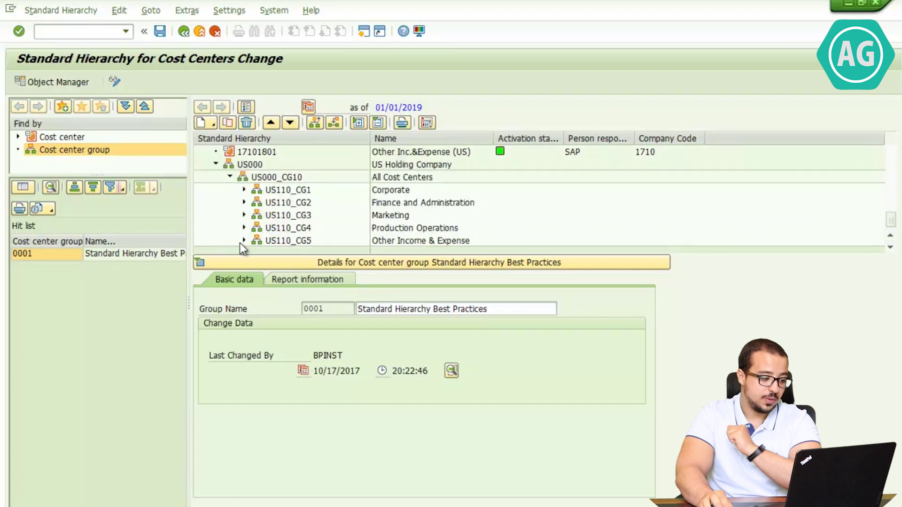
Expand the US110_CG2 Finance and Administration group and create a new cost center in it
left_click(388, 207)
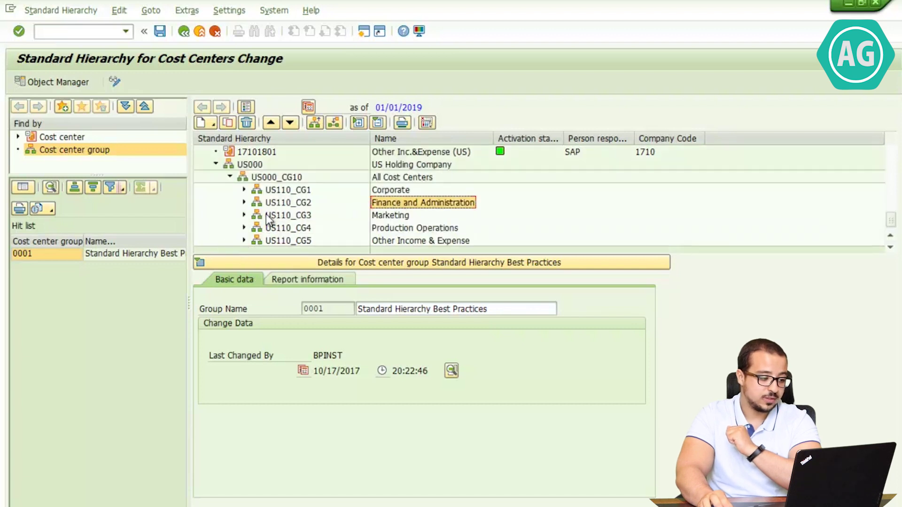
left_click(245, 203)
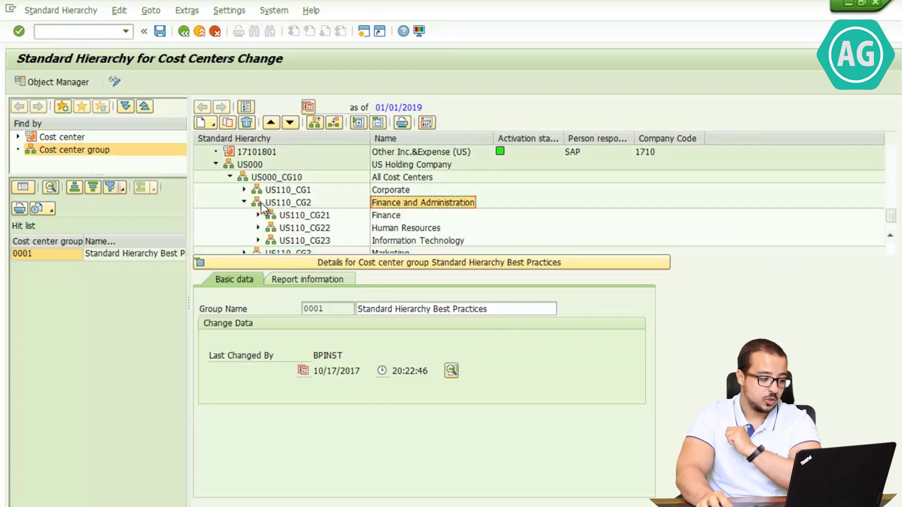
scroll(305, 215, "down", 1)
left_click(288, 165)
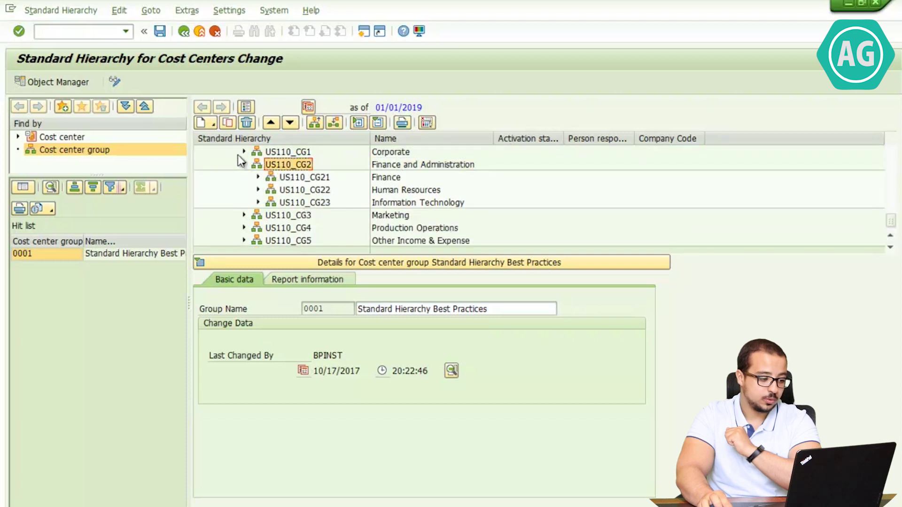
left_click(213, 124)
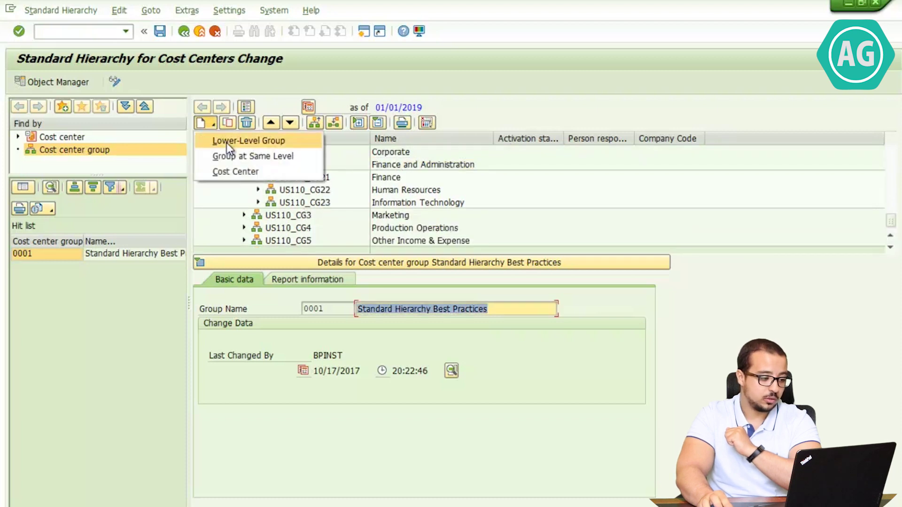
left_click(242, 170)
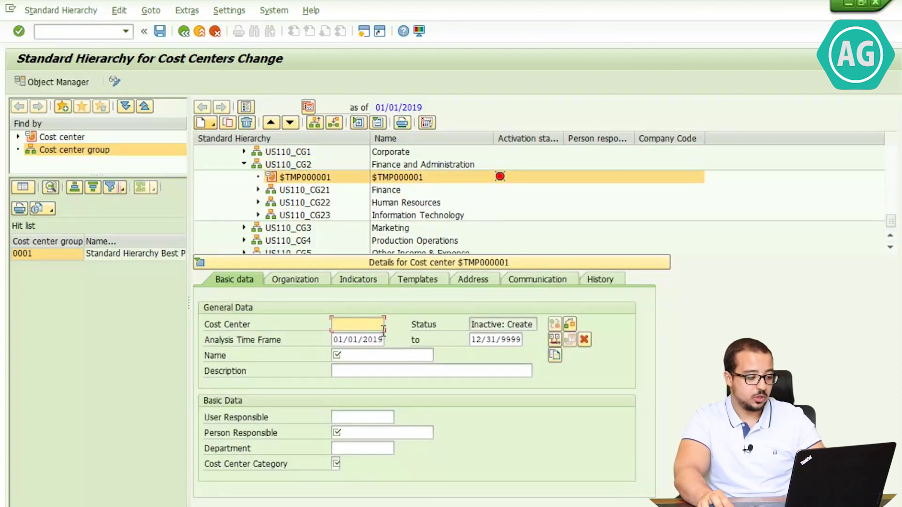
Enter ADMIN01 as the new cost center's ID and Admin Demo as its name
type("A")
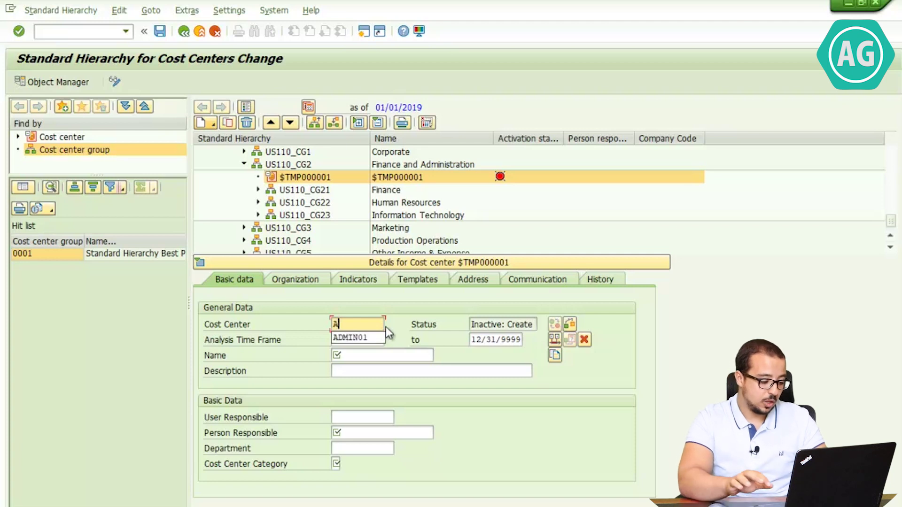
type("DMIN01")
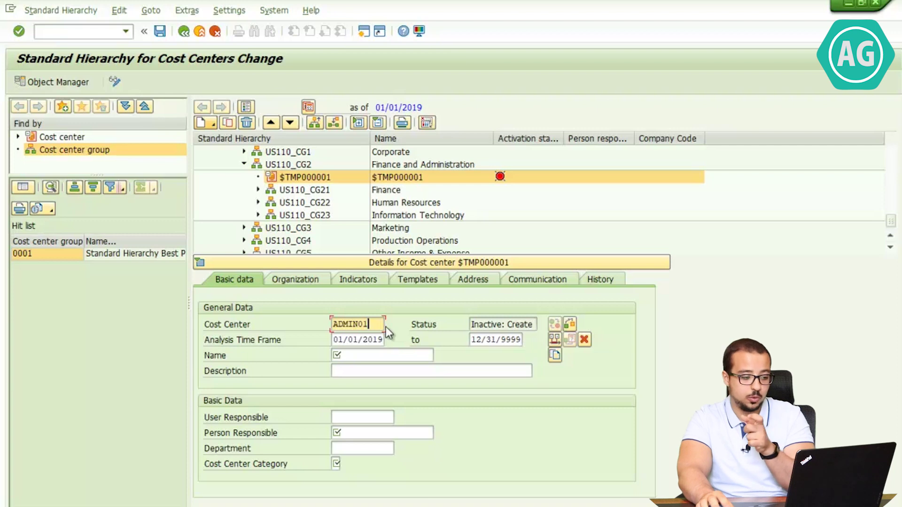
left_click(353, 356)
type("Ad")
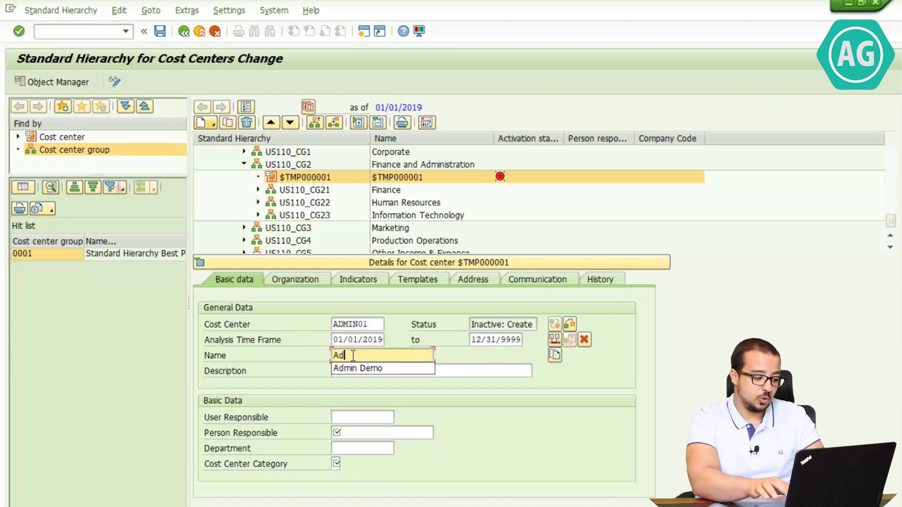
type("min Demo")
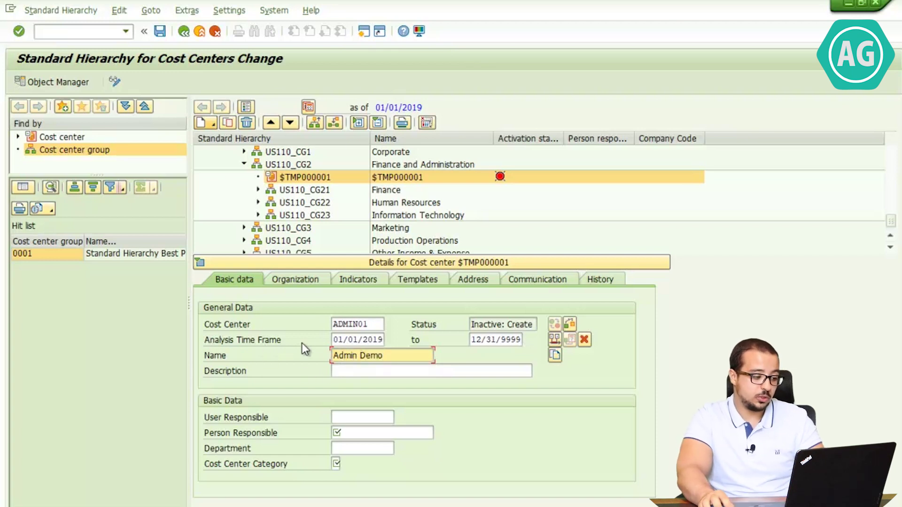
Fill in the name of the person responsible in the cost center's basic data
left_click_drag(333, 339, 386, 339)
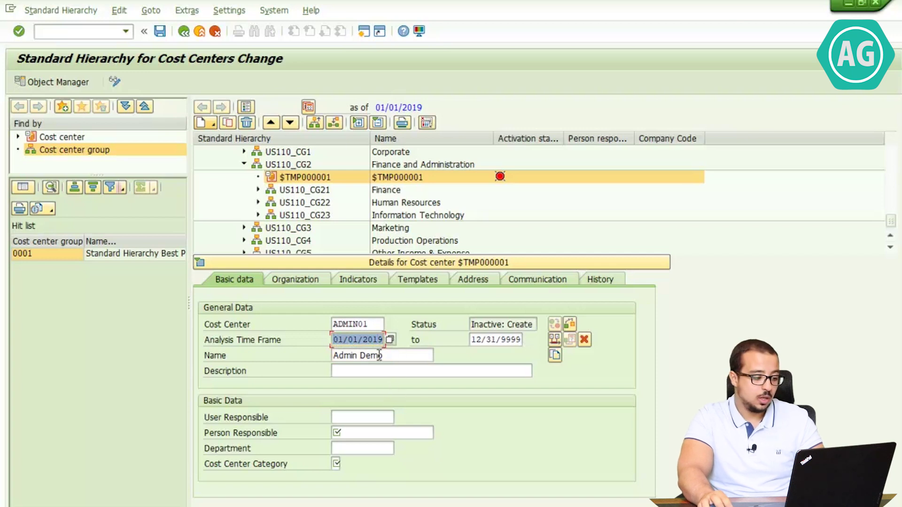
left_click(378, 375)
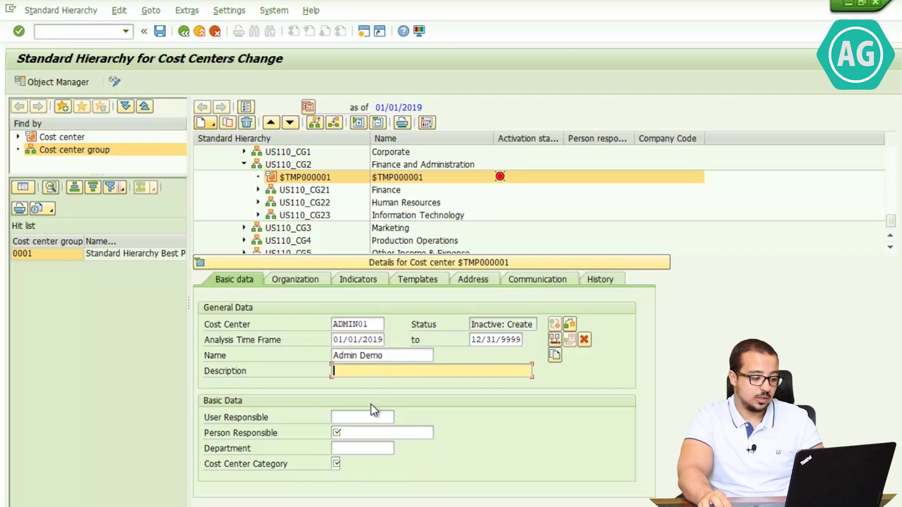
left_click(356, 433)
type("GALAL")
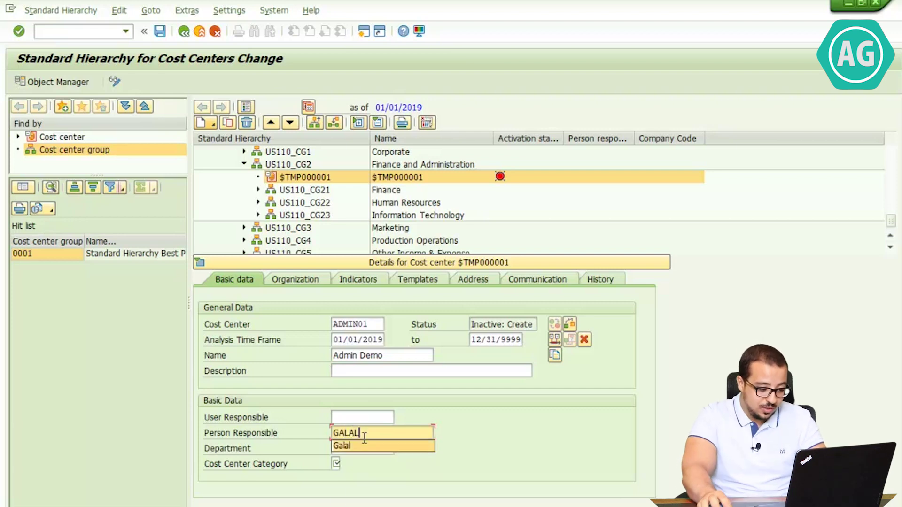
left_click_drag(360, 433, 334, 432)
Set the cost center category to W (Administration) and confirm the basic data
left_click(336, 464)
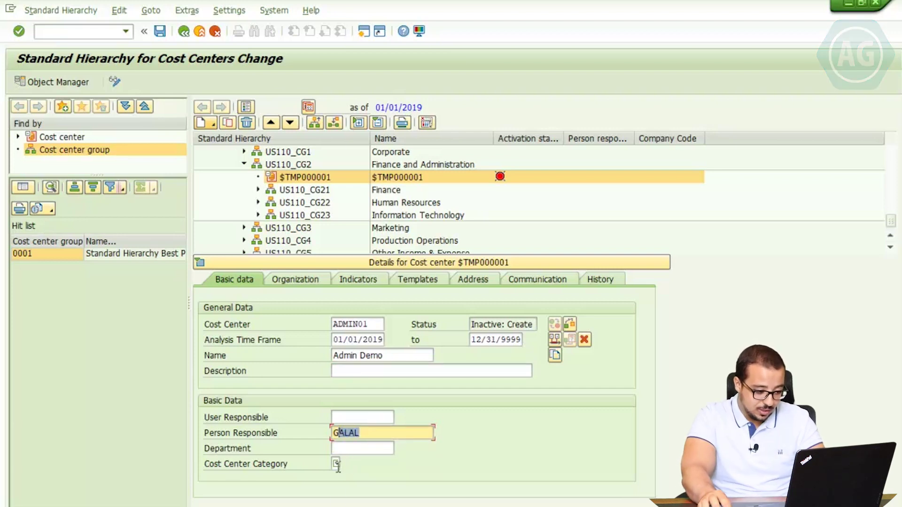
key("shift+Tab")
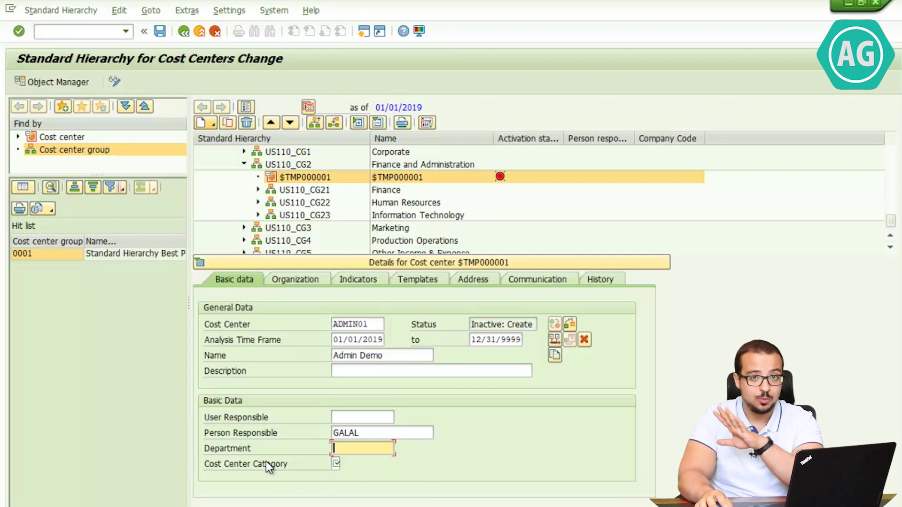
left_click(335, 464)
left_click(343, 465)
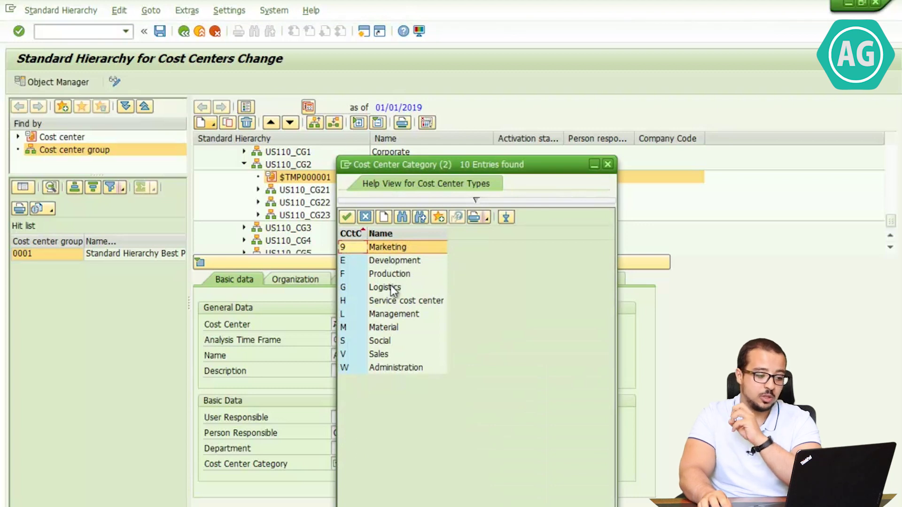
double_click(379, 369)
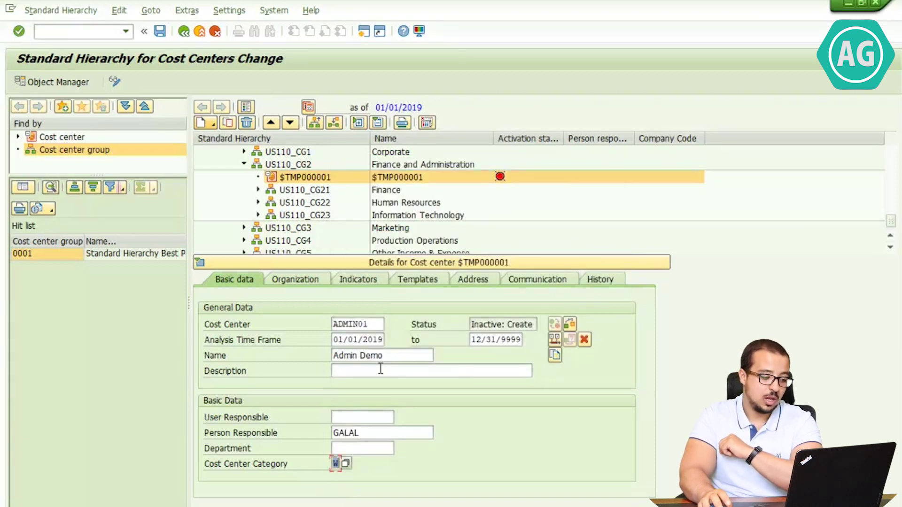
key("Return")
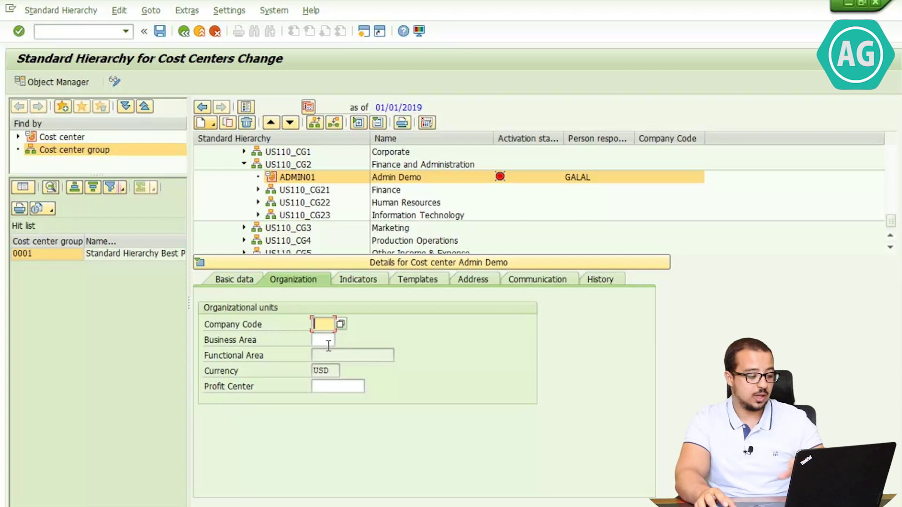
Assign company code 1710 and profit center US10_C1_2 (General Accounting) to the Admin Demo cost center
type("1710")
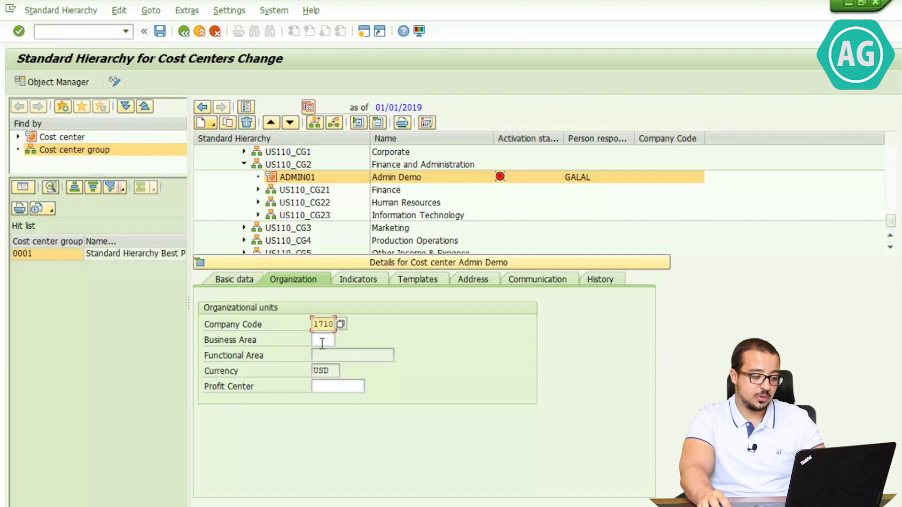
left_click(328, 386)
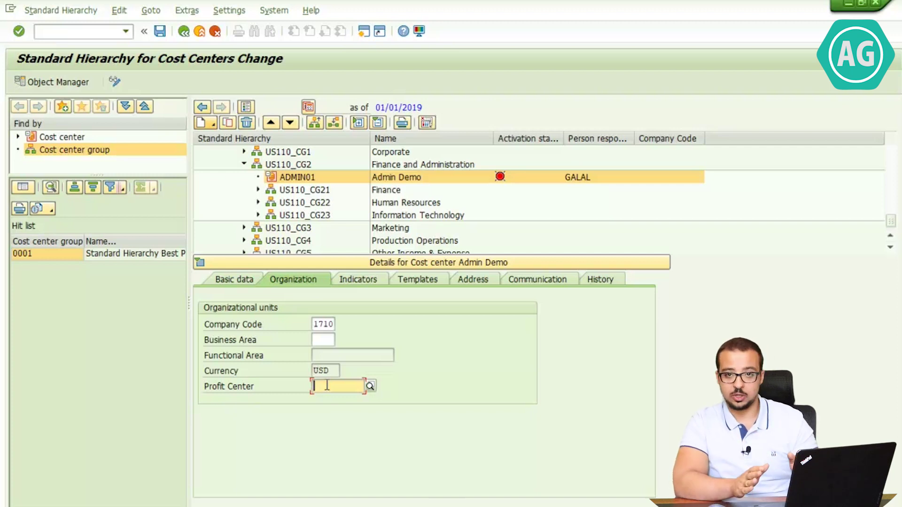
left_click(370, 387)
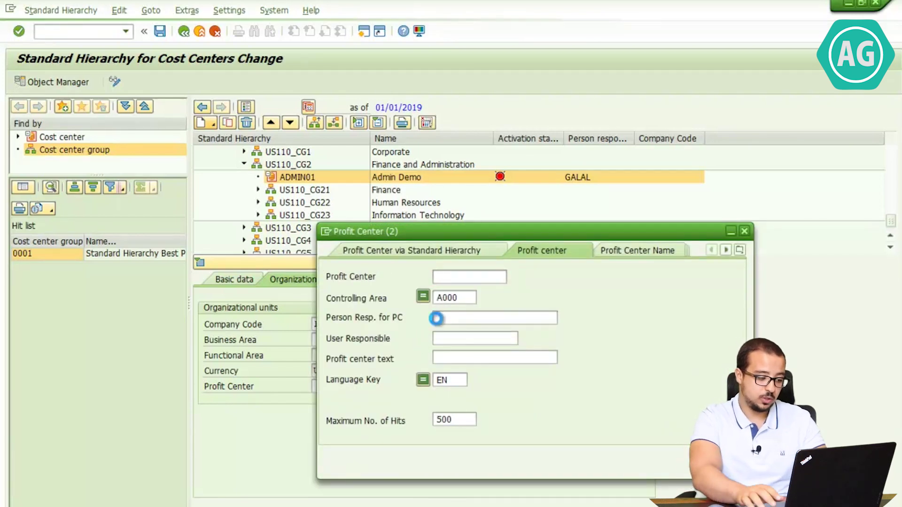
key("Return")
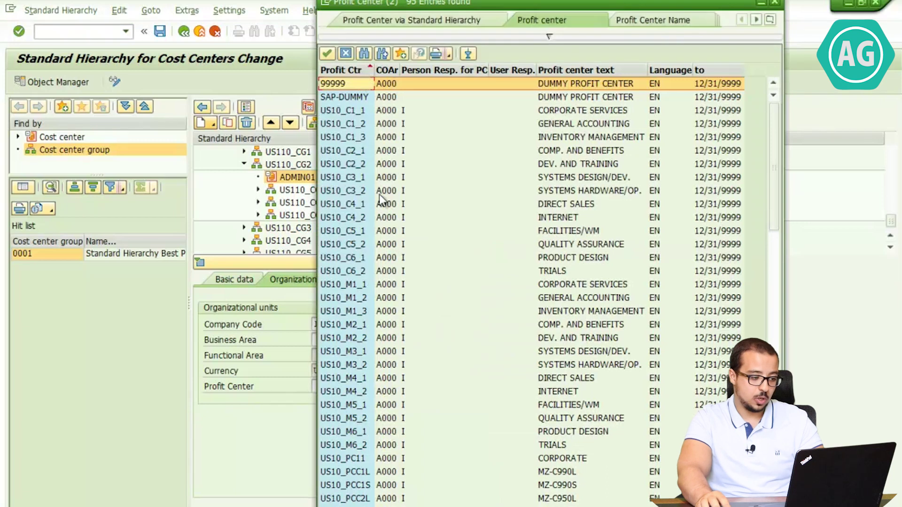
double_click(566, 124)
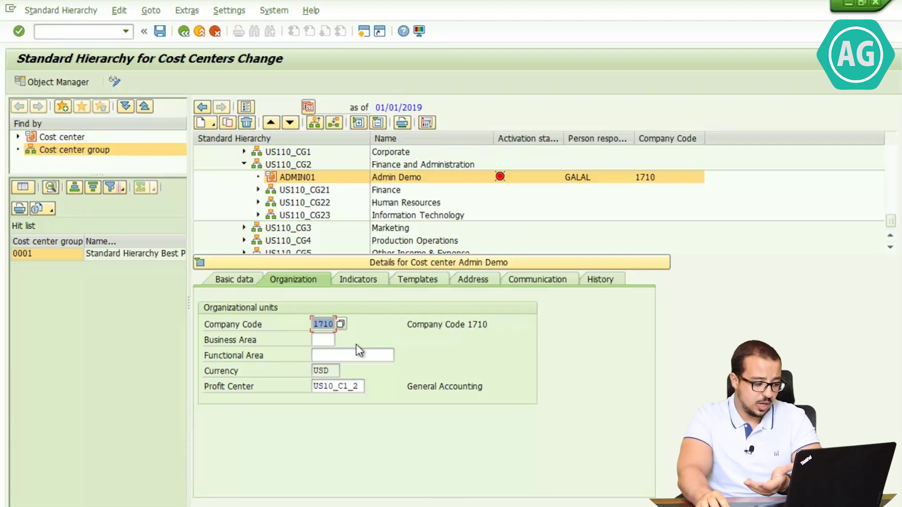
Display the indicators of the Admin Demo cost center and save it
left_click(368, 277)
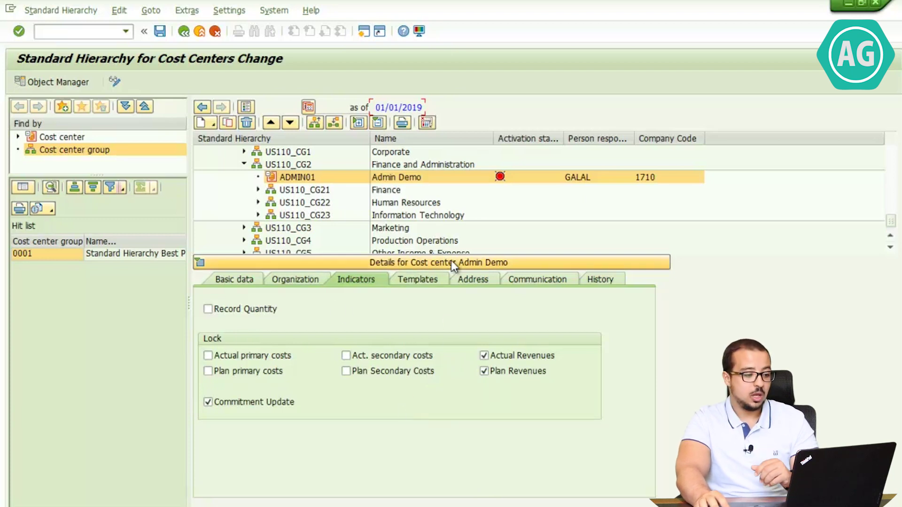
left_click(162, 31)
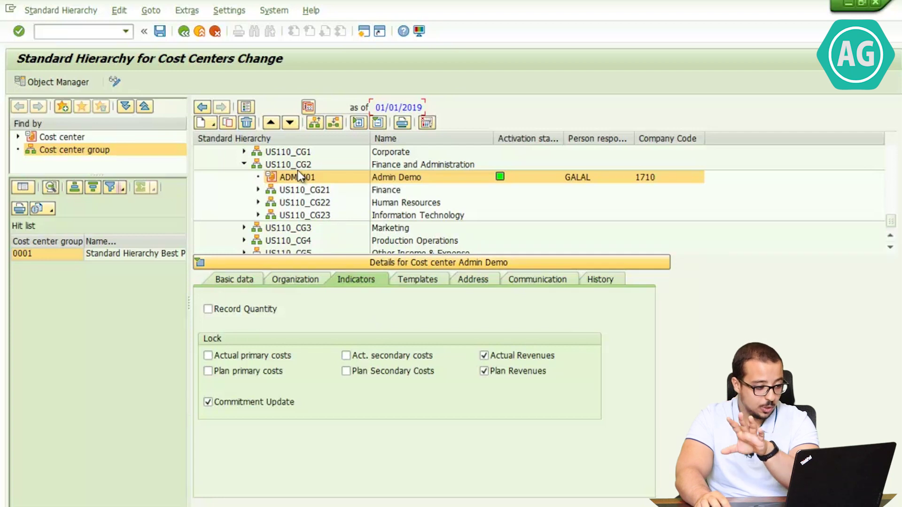
Create another cost center in the Finance and Administration group with ID SHARED01 and name Shared Expenses
left_click(214, 124)
left_click(220, 171)
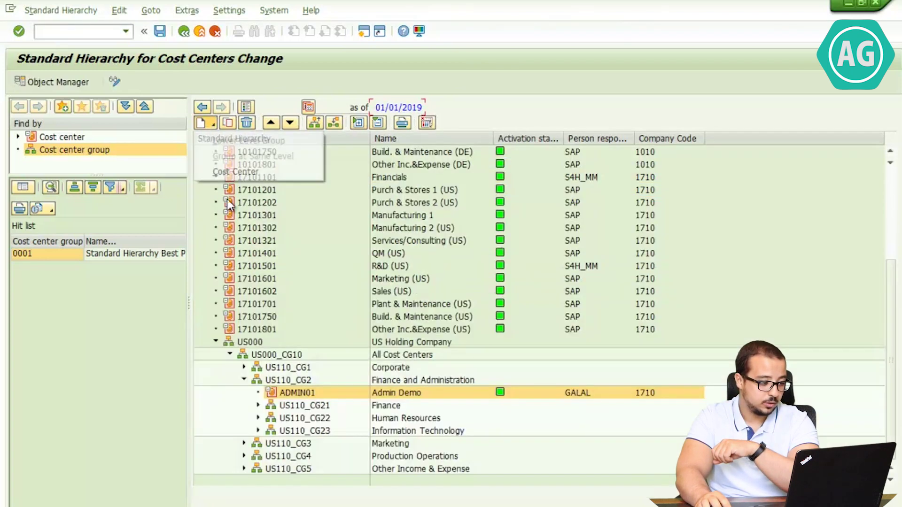
left_click(227, 174)
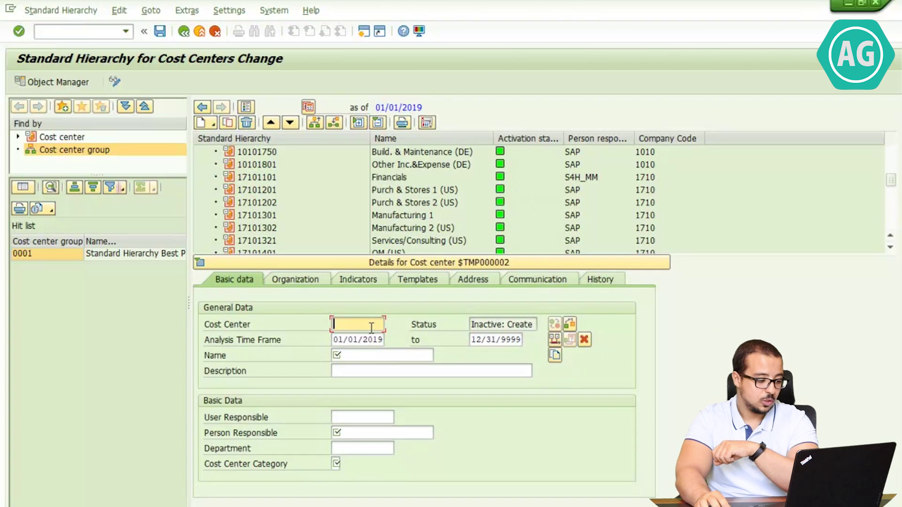
type("SHARED")
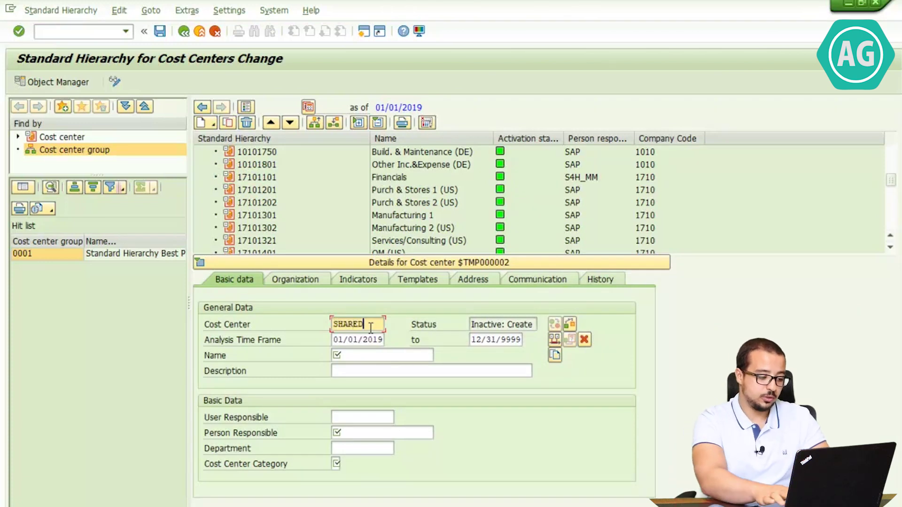
type("01")
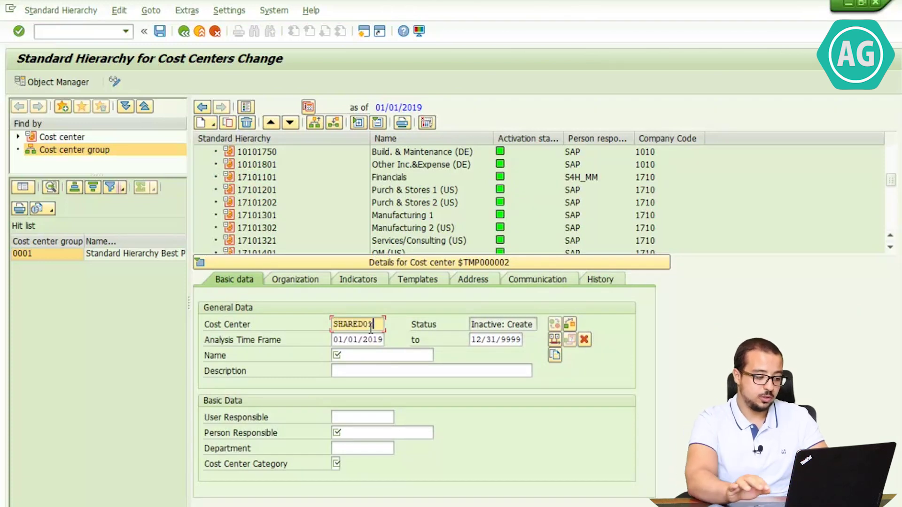
left_click(354, 355)
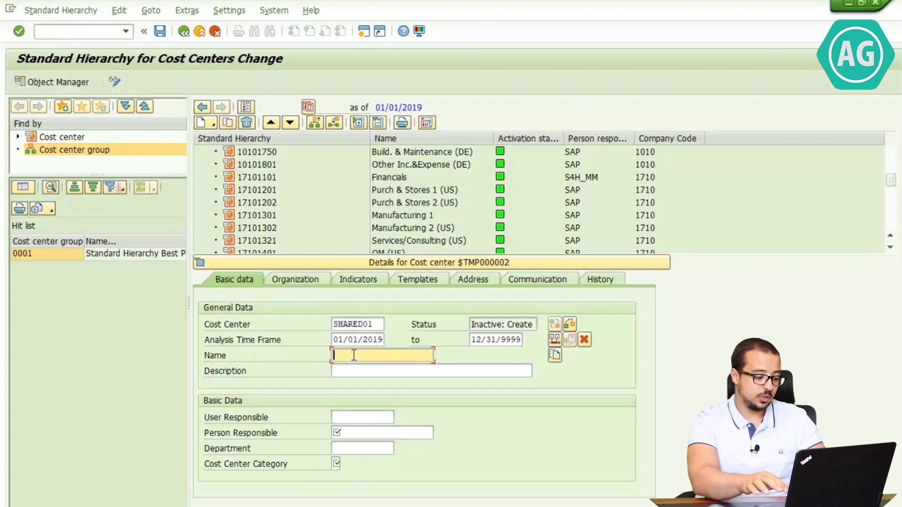
type("Shared ")
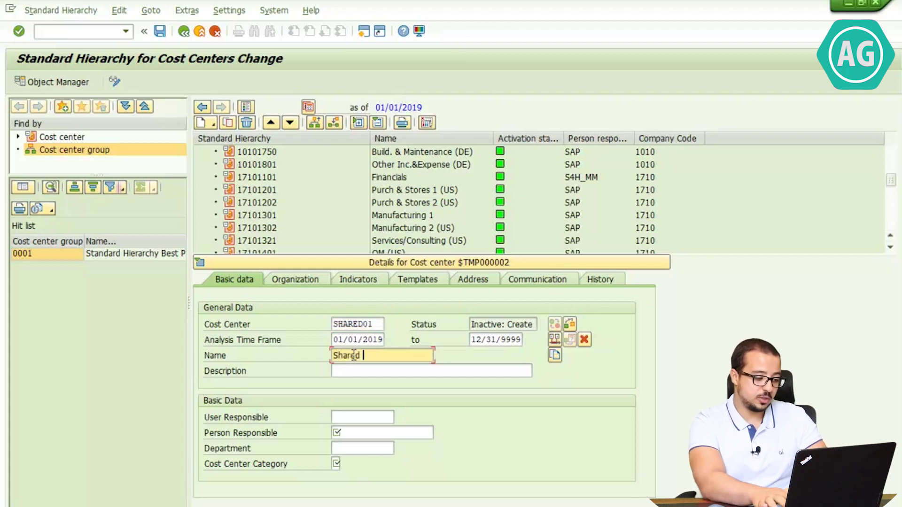
type("Expenses")
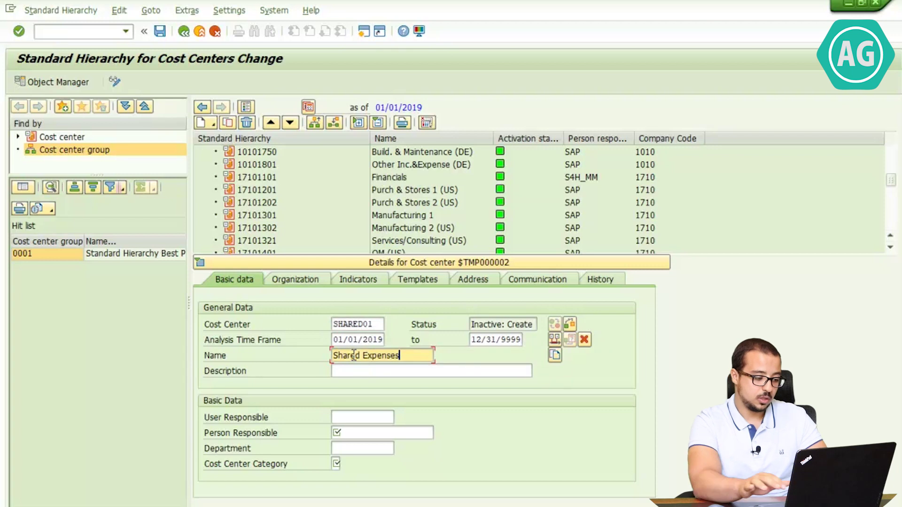
Fill in the person responsible for SHARED01 and set its cost center category to W
left_click(354, 428)
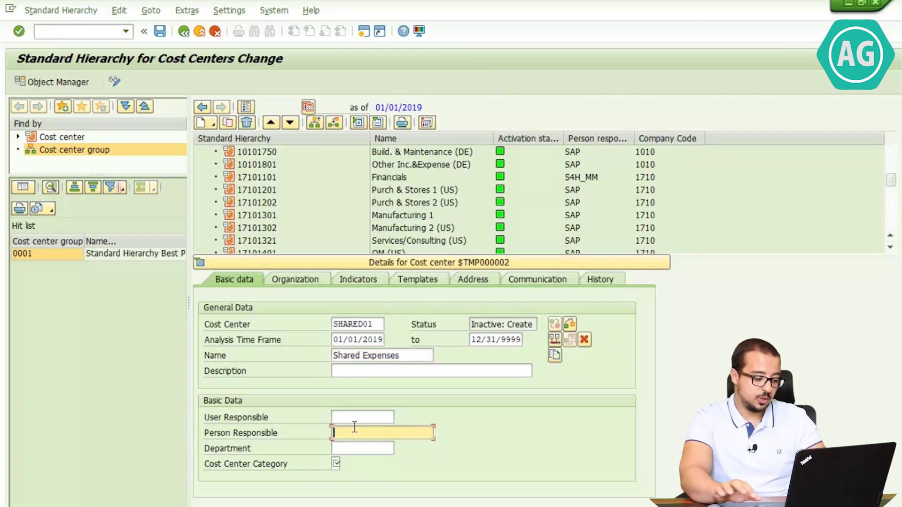
type("GALAL")
key("Tab")
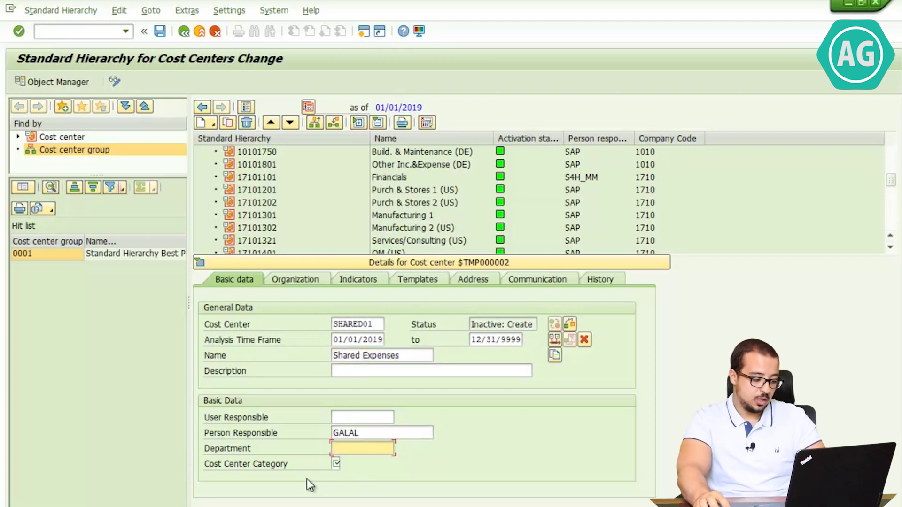
left_click(336, 463)
type("W")
Assign company code 1710 and profit center US10_C1_2 to the Shared Expenses cost center and save it
left_click(296, 284)
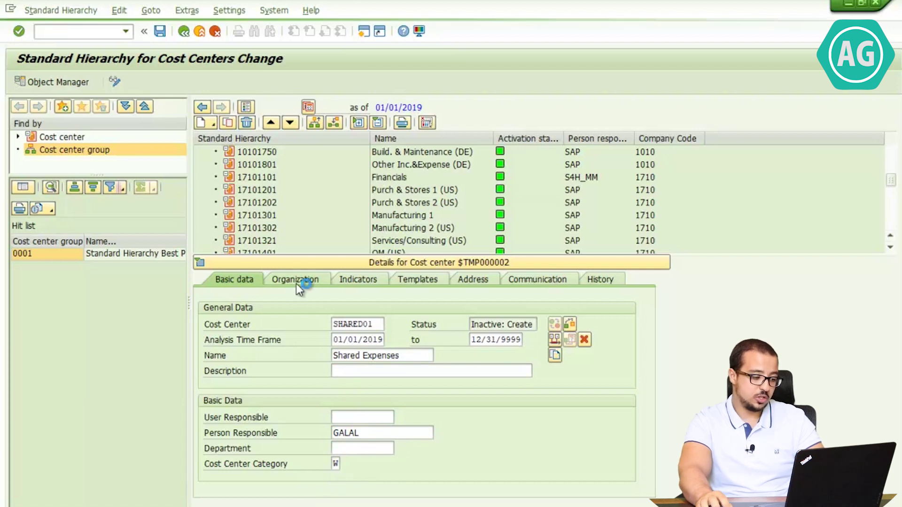
type("1")
left_click(327, 338)
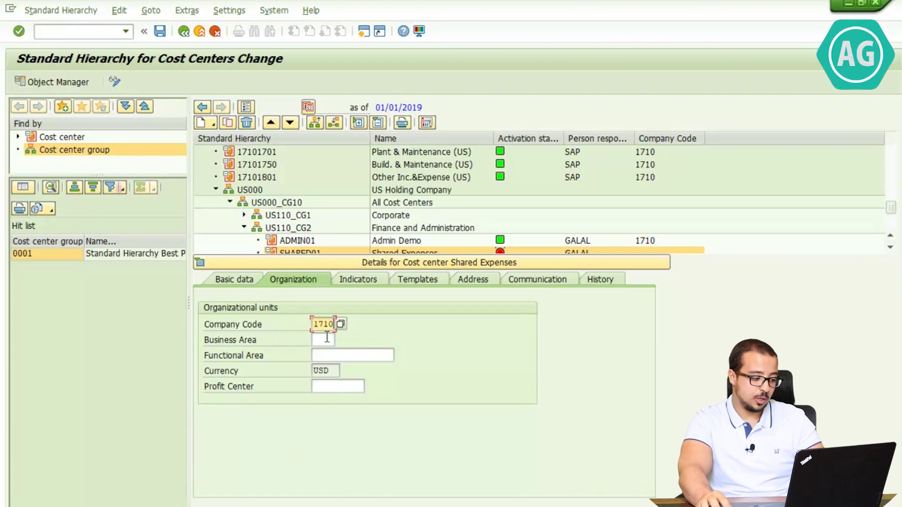
left_click(332, 390)
type("U")
left_click(337, 399)
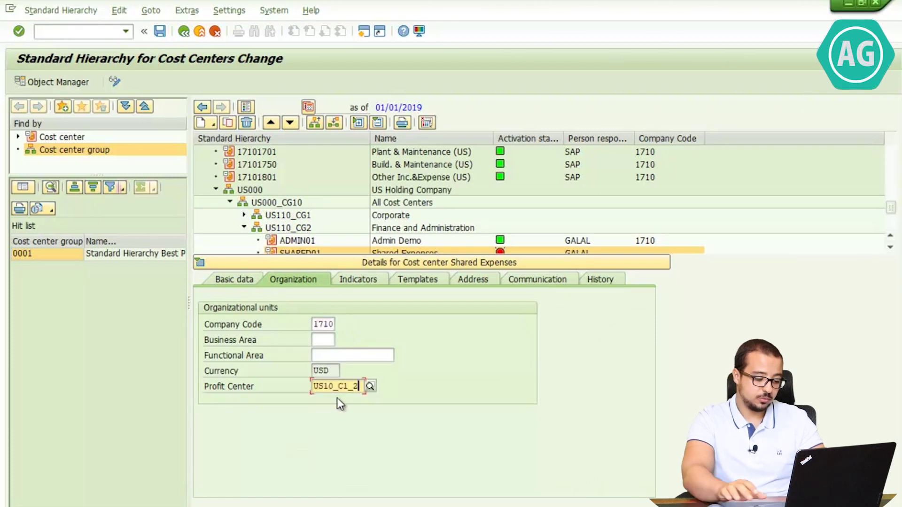
key("Return")
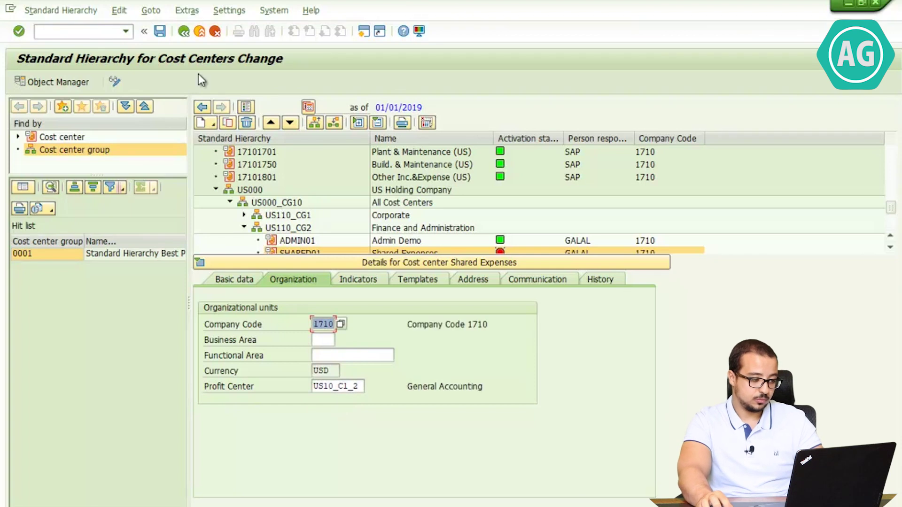
left_click(161, 33)
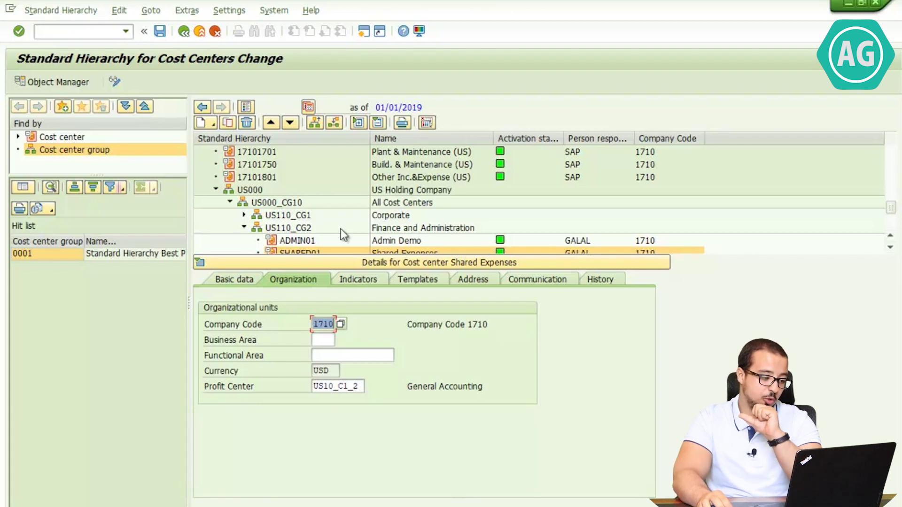
Collapse the Finance and Administration group, expand US110_CG4 Production Operations and create a new cost center in it
left_click(265, 267)
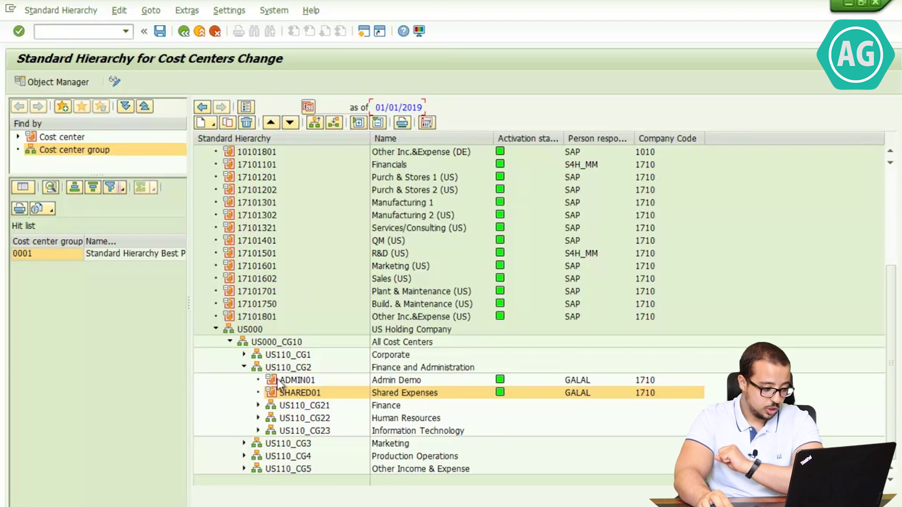
left_click(244, 366)
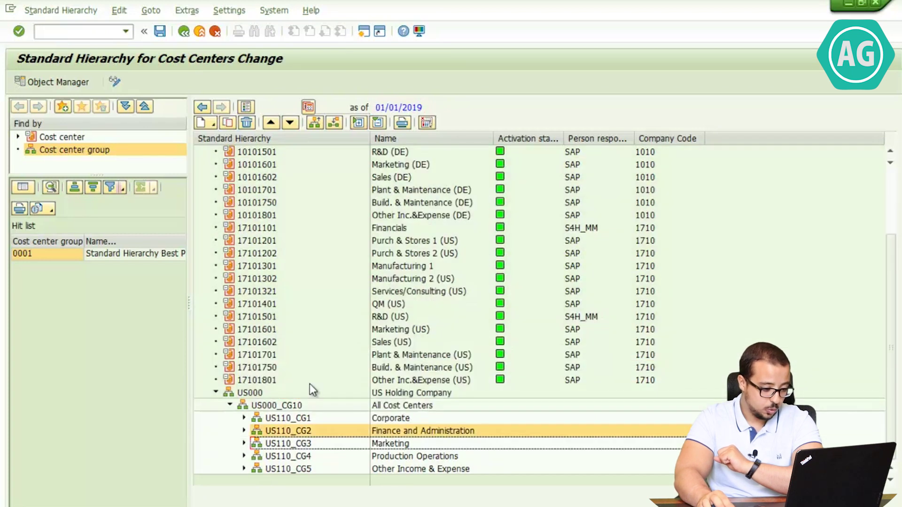
left_click(372, 457)
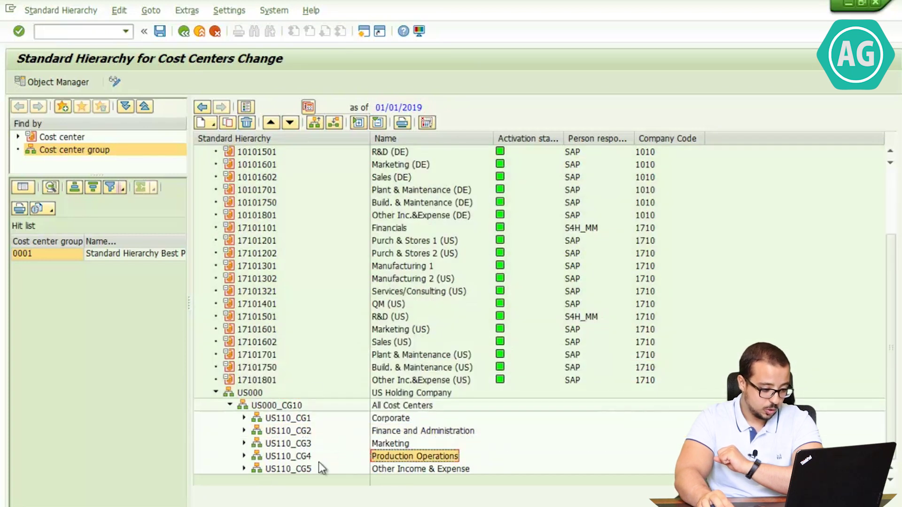
left_click(244, 456)
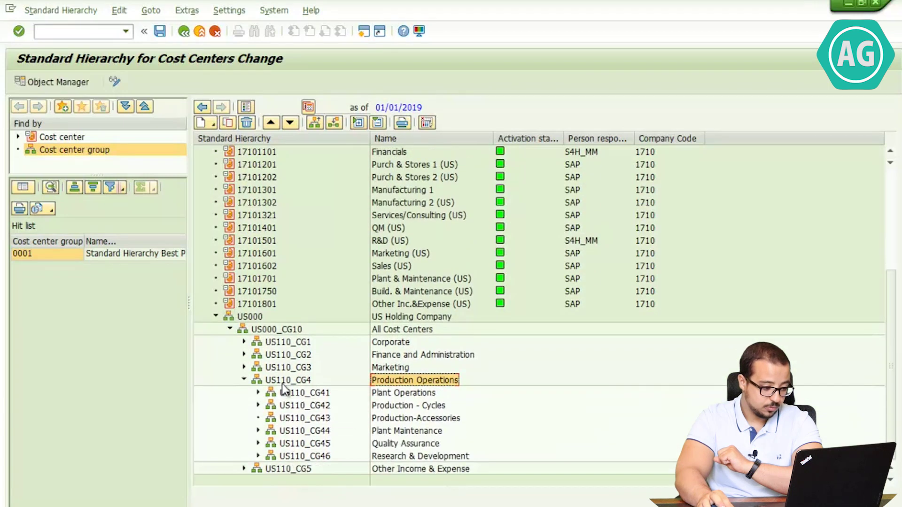
left_click(283, 382)
left_click(210, 124)
left_click(207, 166)
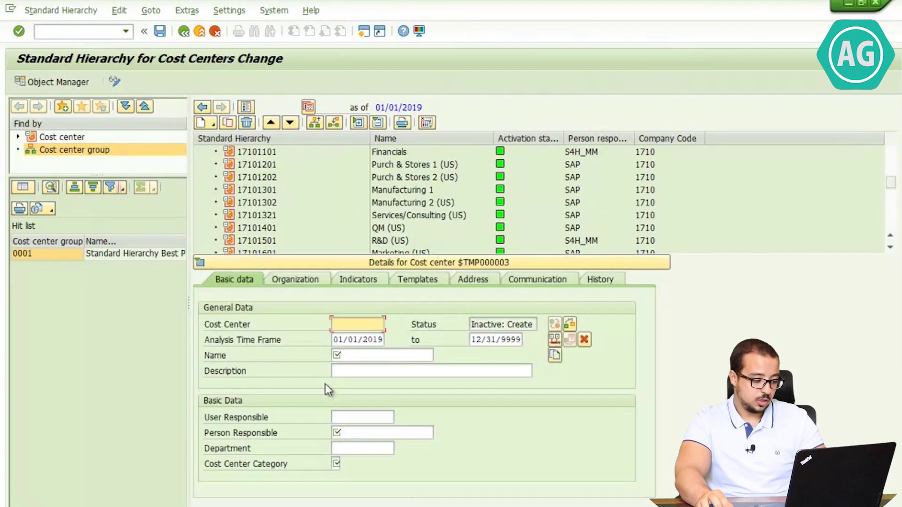
Enter PRD01 as the cost center's ID, Production Demo as its name, and the name of the person responsible
type("PRD01")
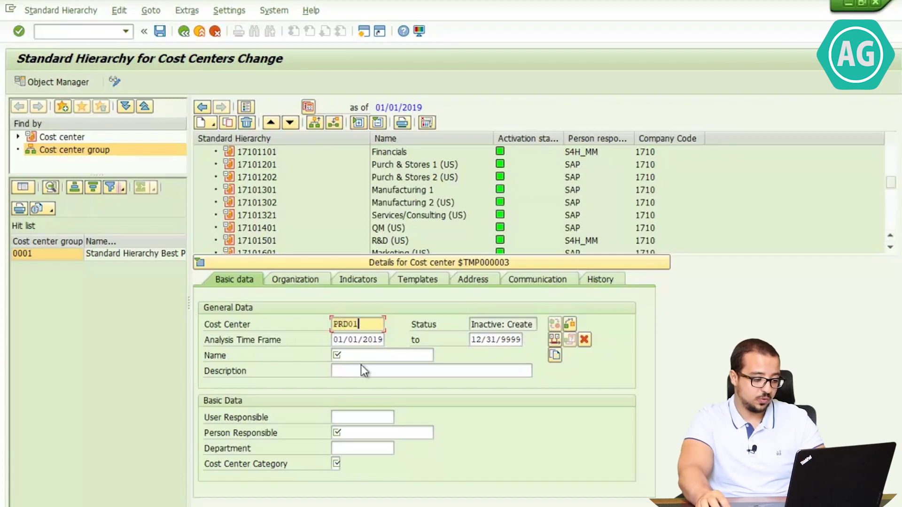
left_click(360, 358)
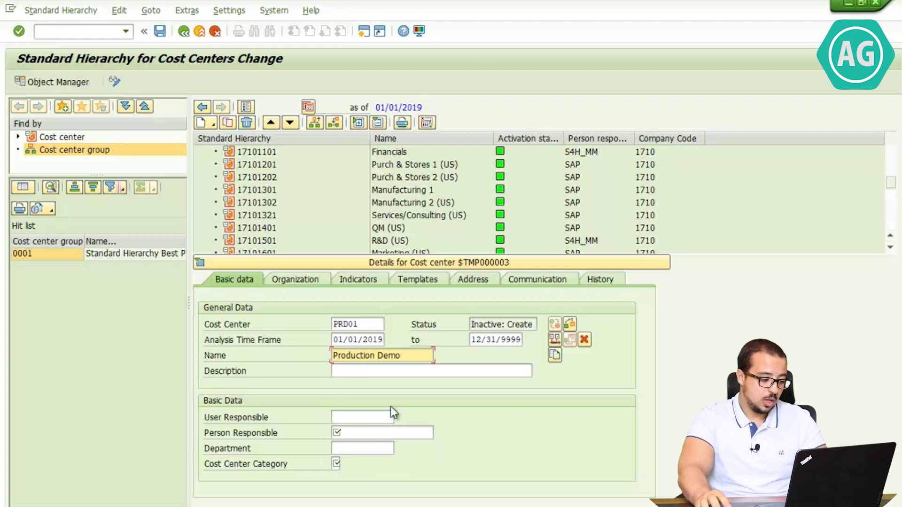
left_click(361, 433)
type("GALAL")
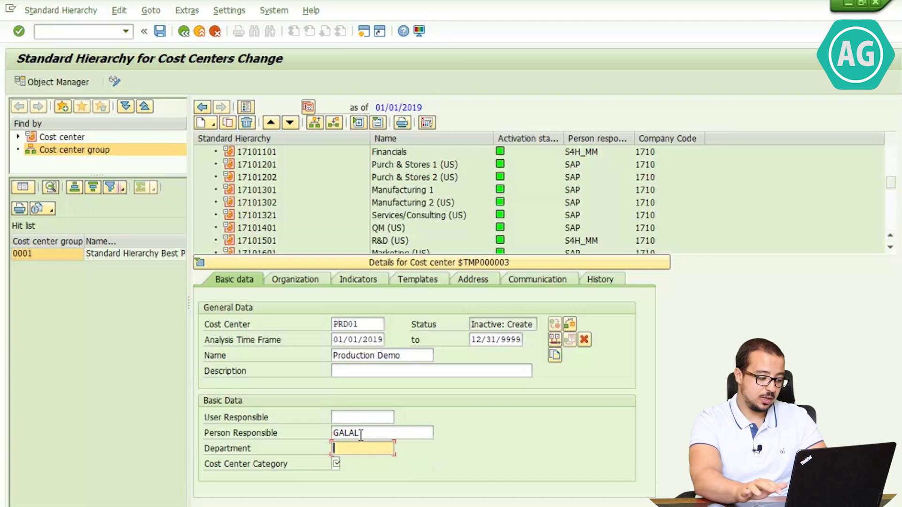
Set the cost center category of PRD01 to F (Production) and confirm the basic data
left_click(337, 464)
left_click(346, 463)
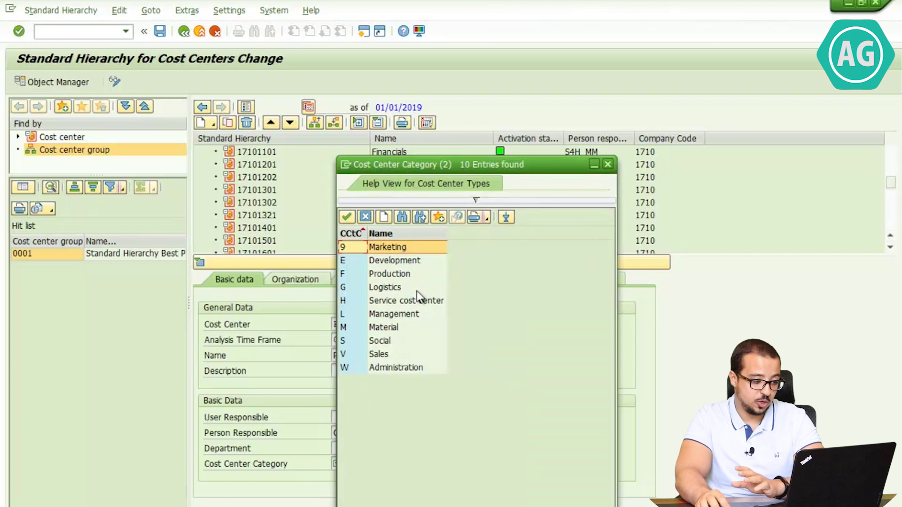
double_click(349, 274)
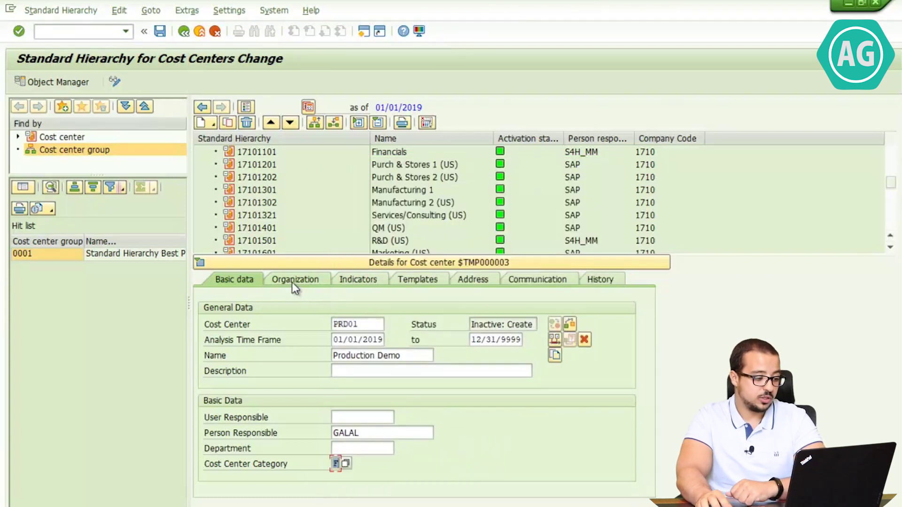
key("Return")
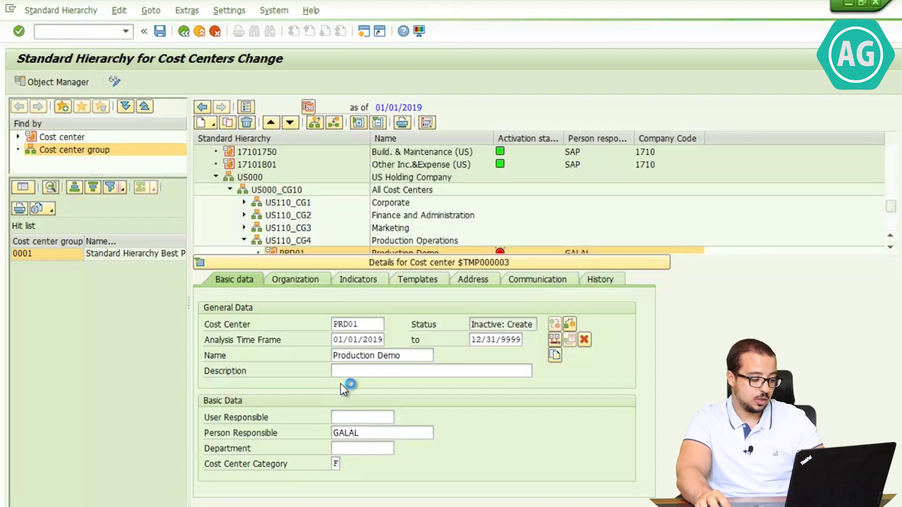
Assign company code 1710 to the PRD01 cost center in its organizational data
left_click(295, 279)
left_click(323, 324)
left_click(324, 339)
left_click(337, 388)
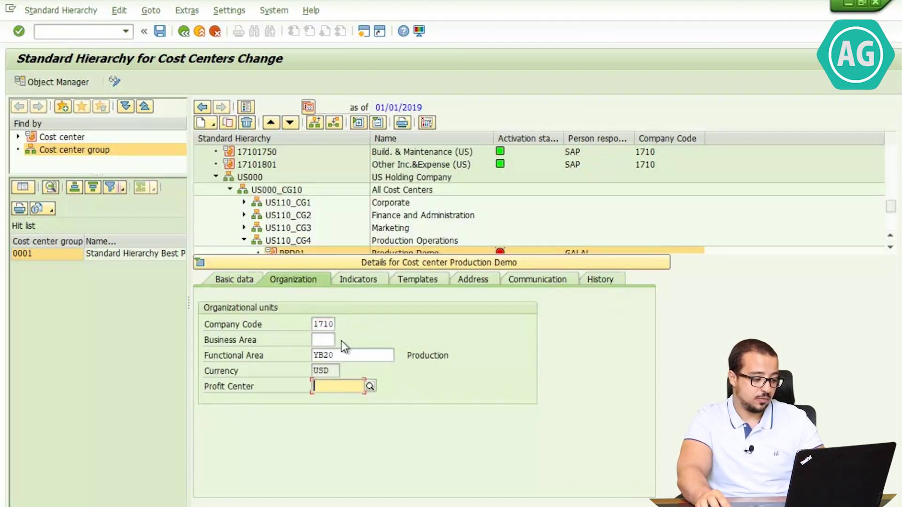
double_click(350, 358)
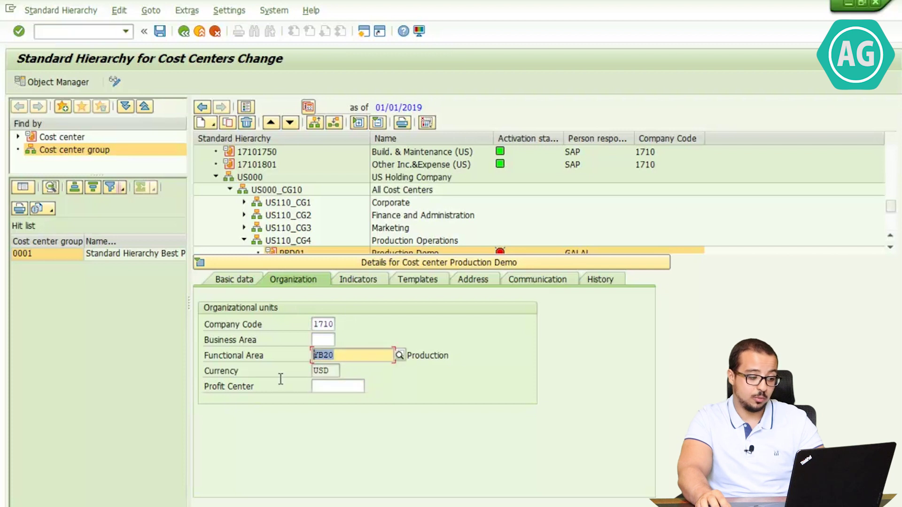
Look up and assign profit center US10_PLC to the PRD01 cost center and save it
left_click(337, 387)
left_click(370, 387)
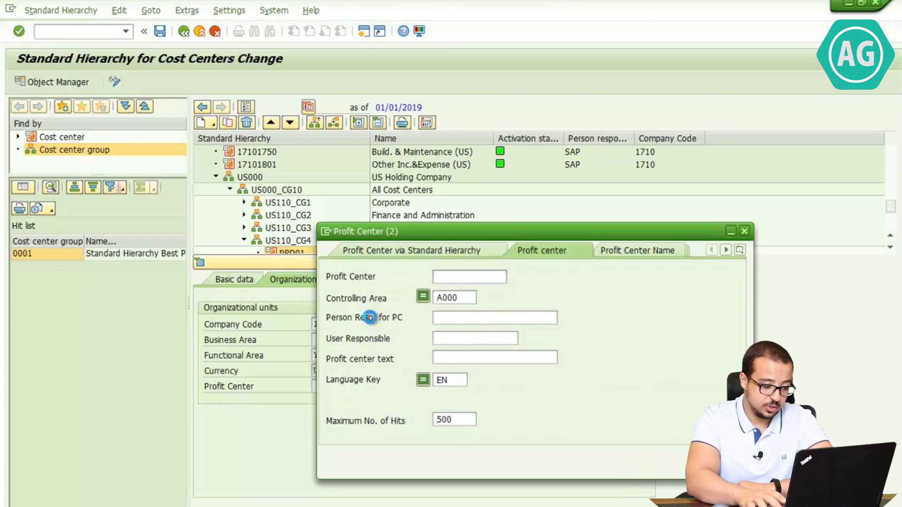
key("Return")
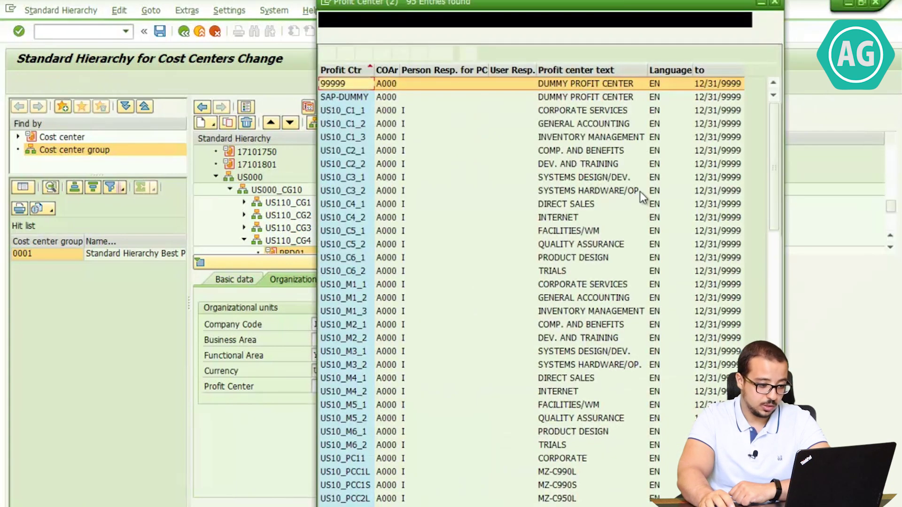
left_click(565, 262)
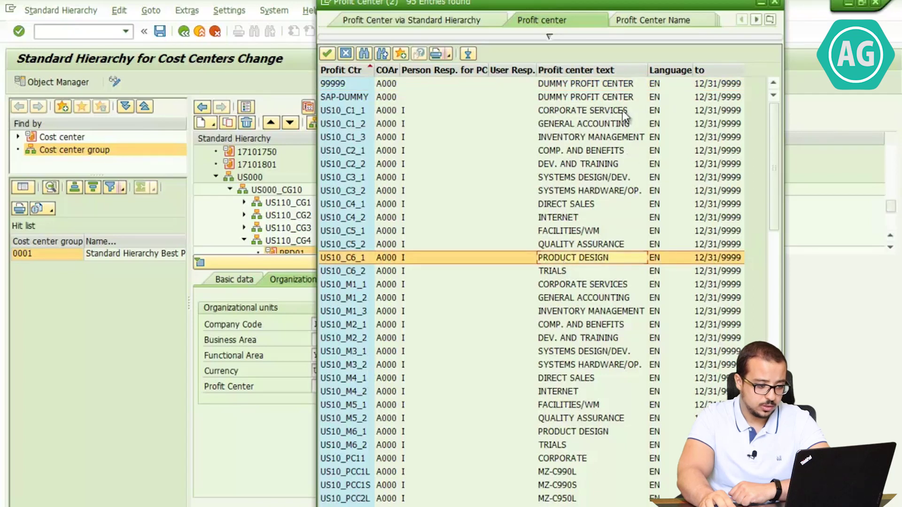
scroll(567, 348, "down", 15)
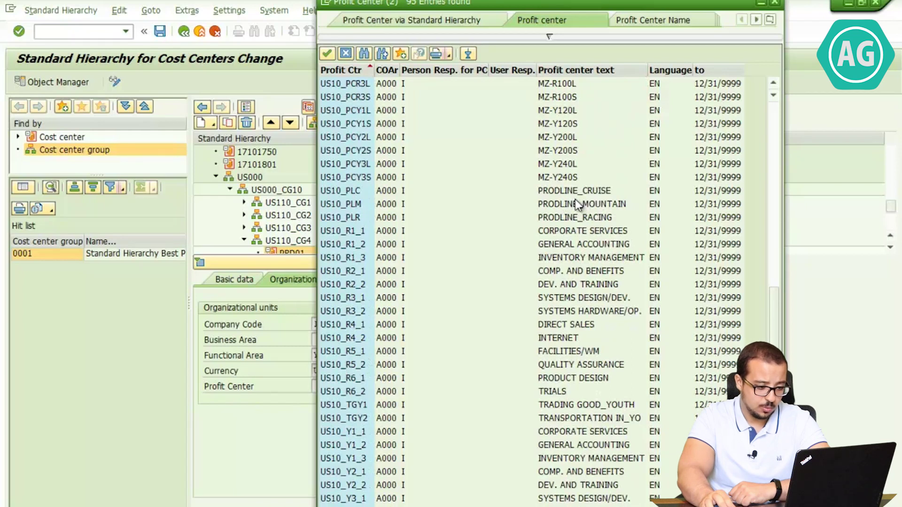
left_click(550, 190)
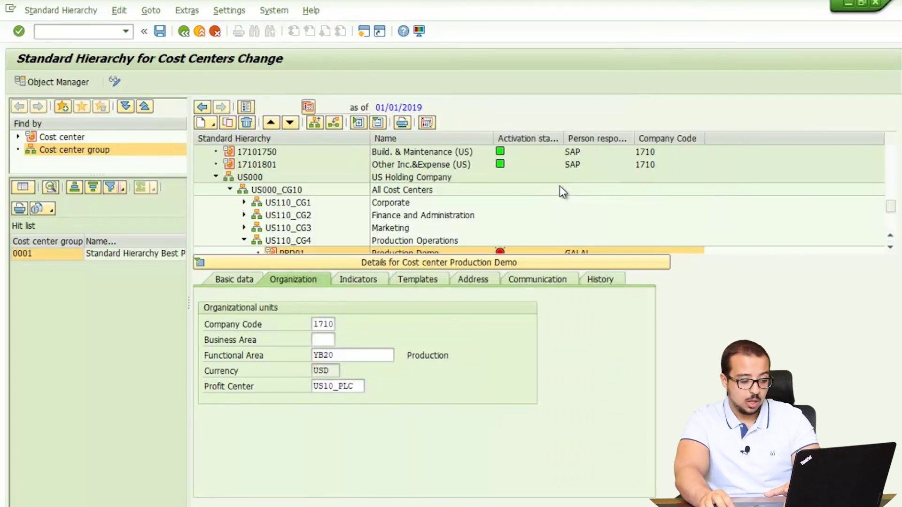
key("Return")
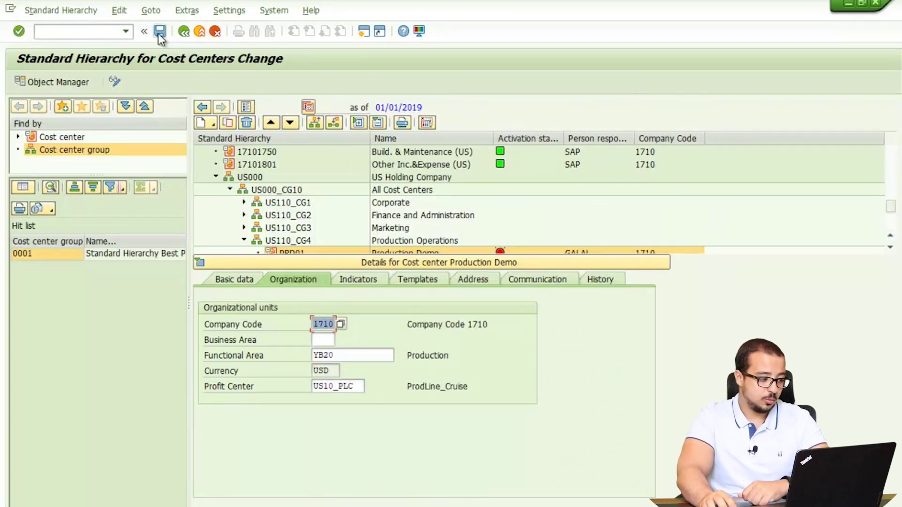
left_click(160, 31)
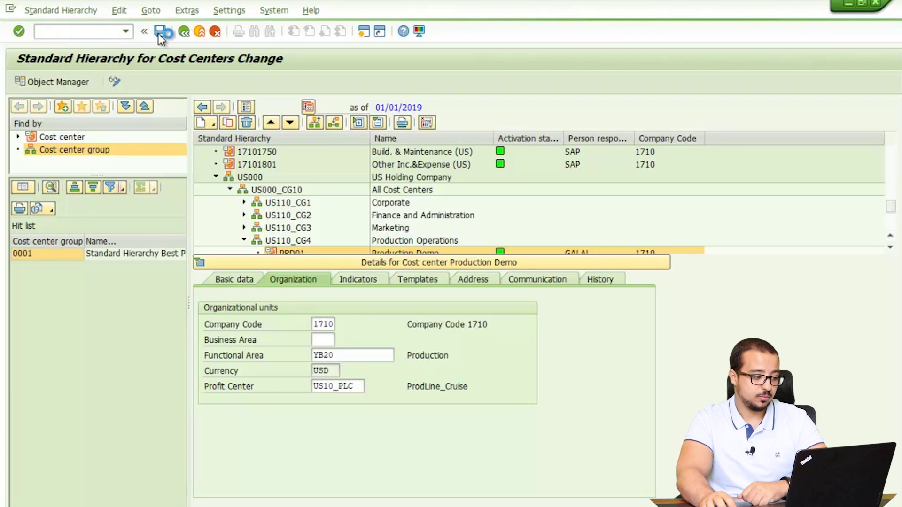
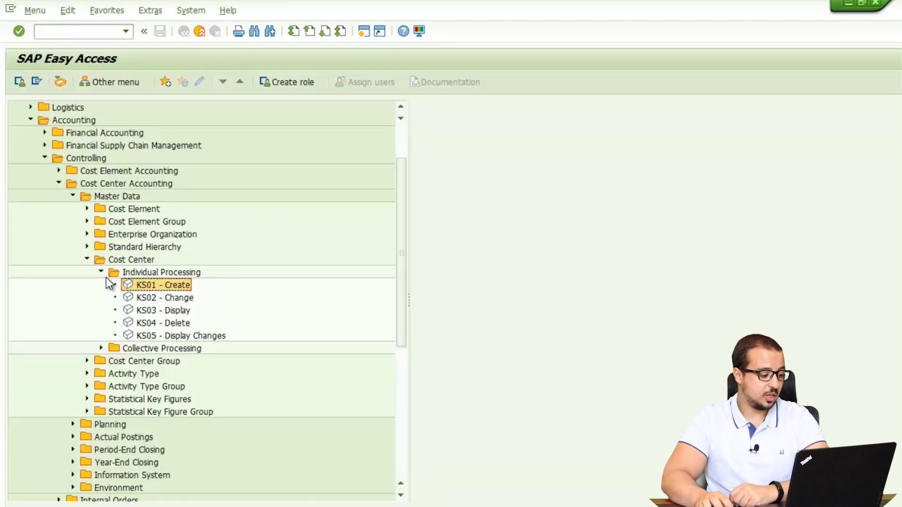
Collapse the Cost Center folder, expand Activity Type down to Individual Processing and start creating an activity type
left_click(101, 272)
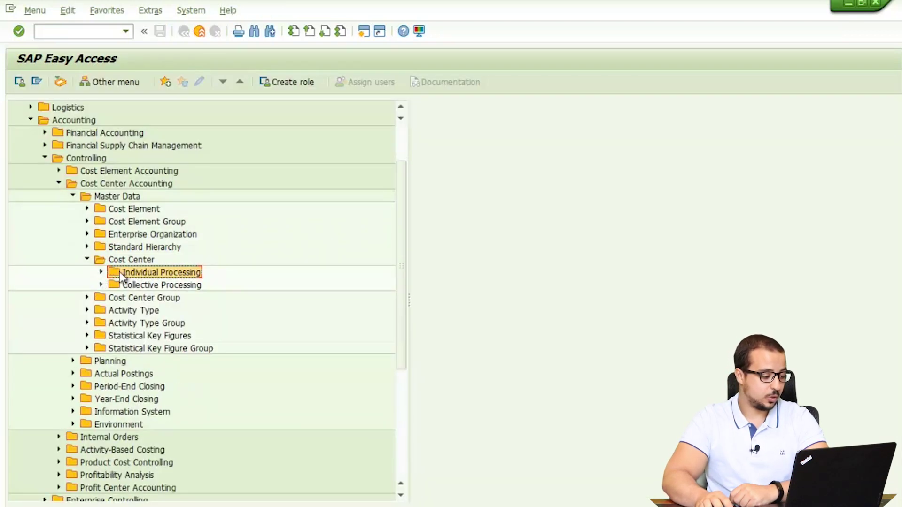
left_click(88, 259)
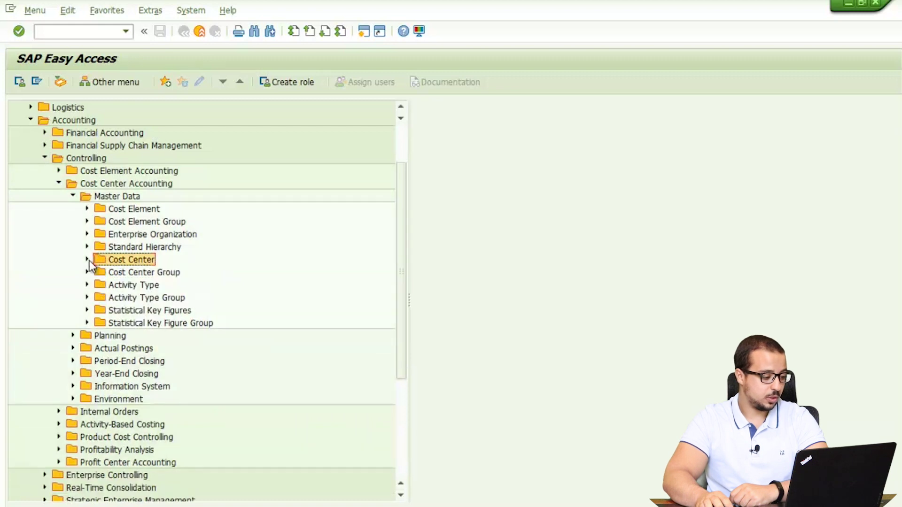
left_click(87, 285)
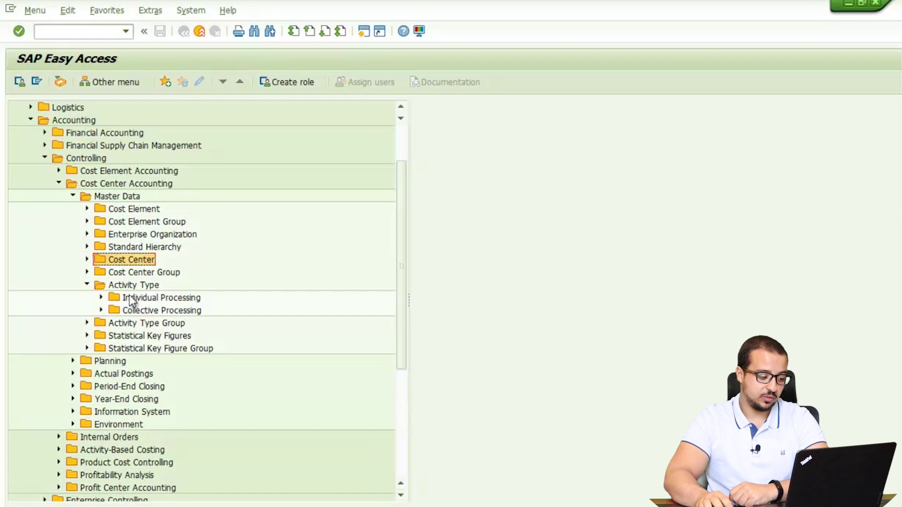
left_click(101, 298)
double_click(151, 309)
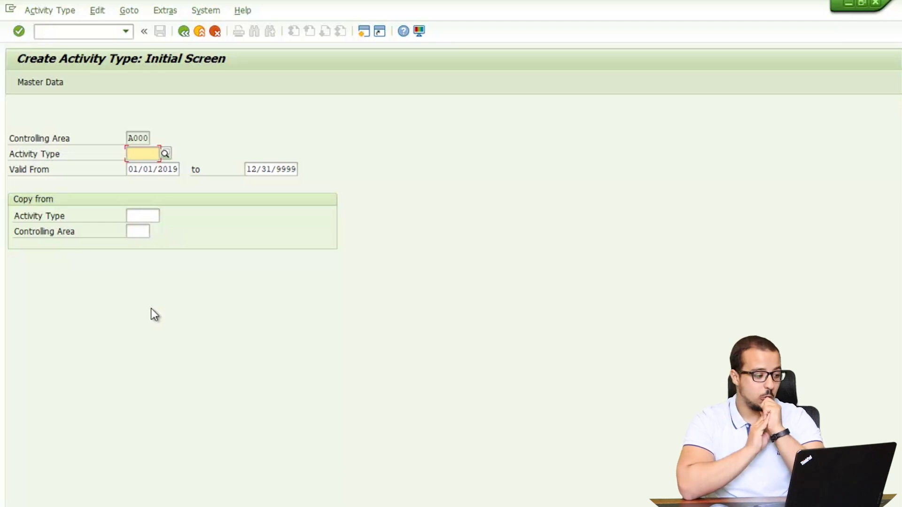
Enter LABOR as the new activity type, choose ASSEMB (Manual Assembly) as the reference to copy from, and continue to the basic data
type("LAB")
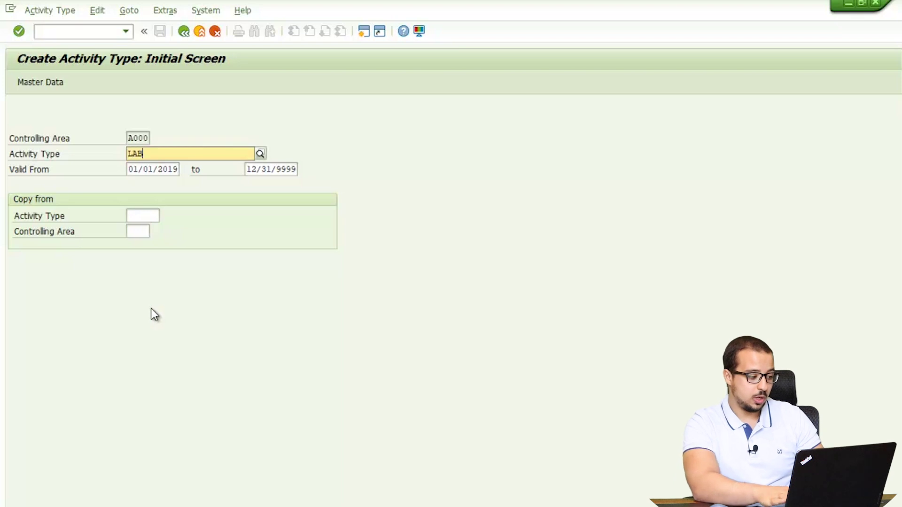
type("OR")
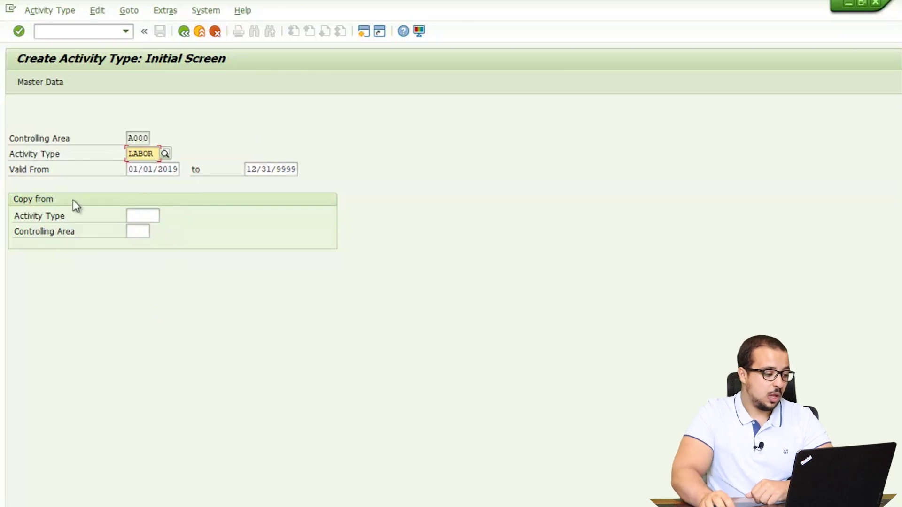
left_click(129, 216)
left_click(165, 217)
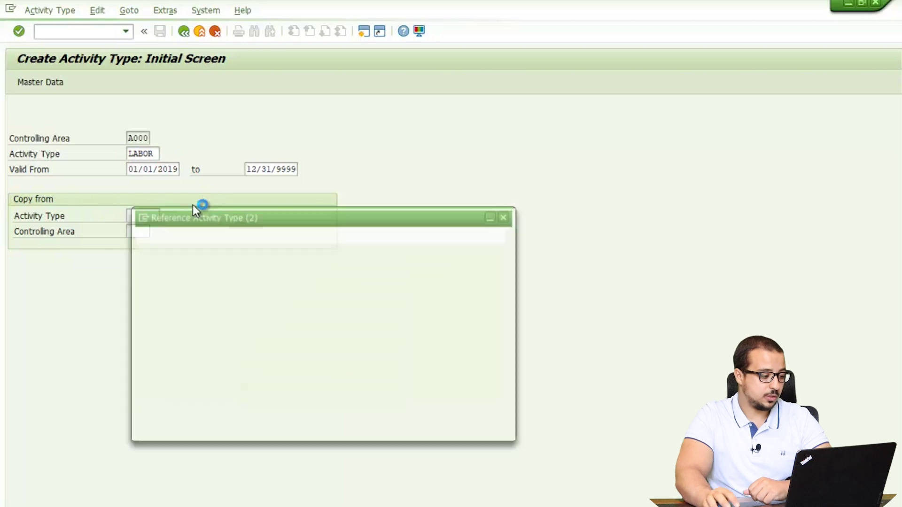
key("Return")
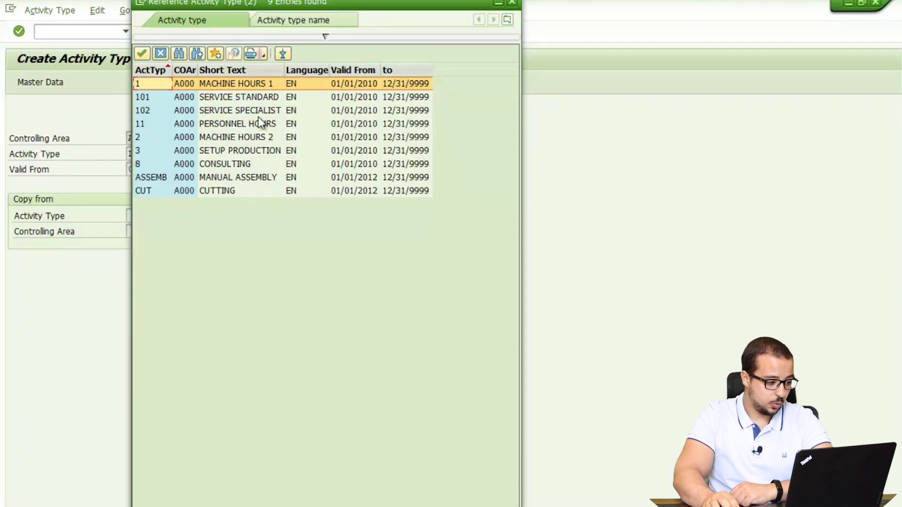
double_click(244, 176)
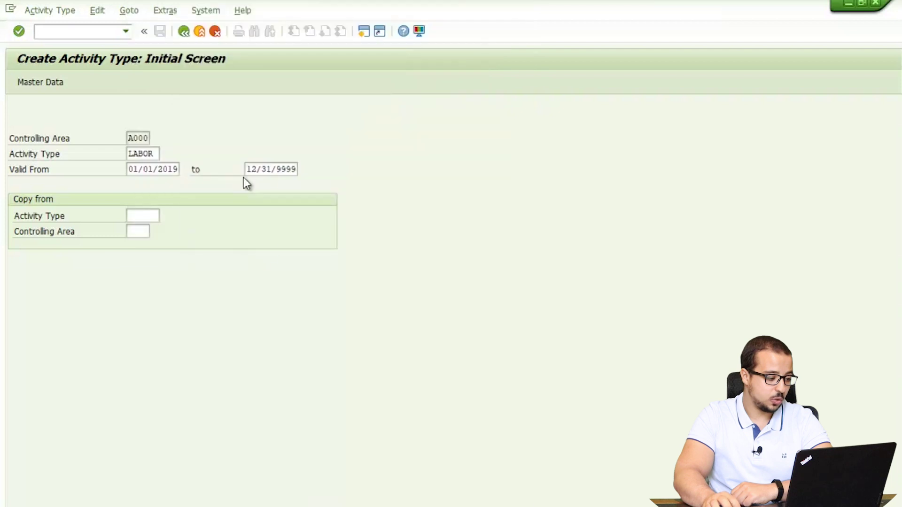
key("Return")
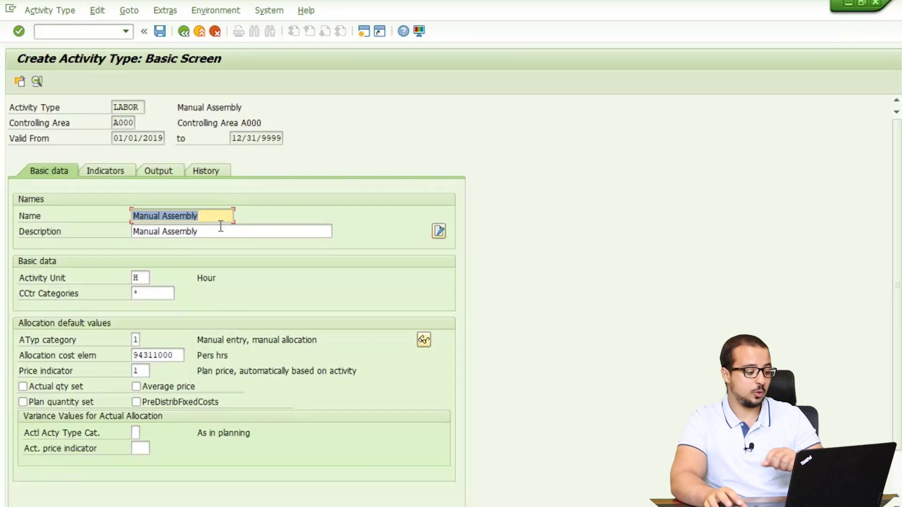
Set both the name and the description of the LABOR activity type to Labor Demo
type("L")
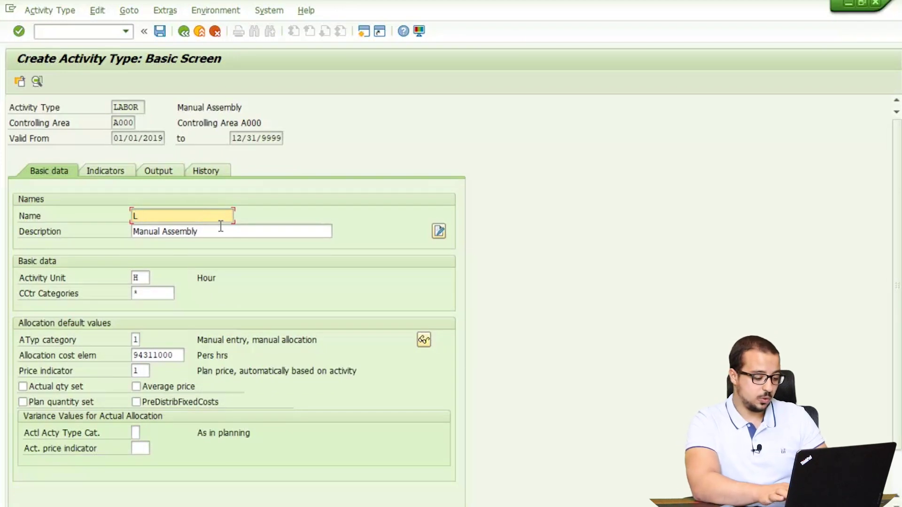
type("abor ")
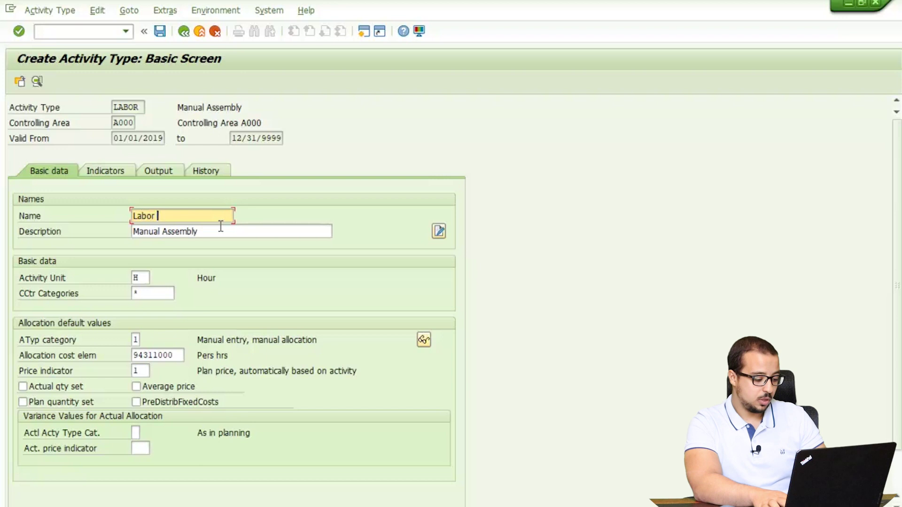
type("-")
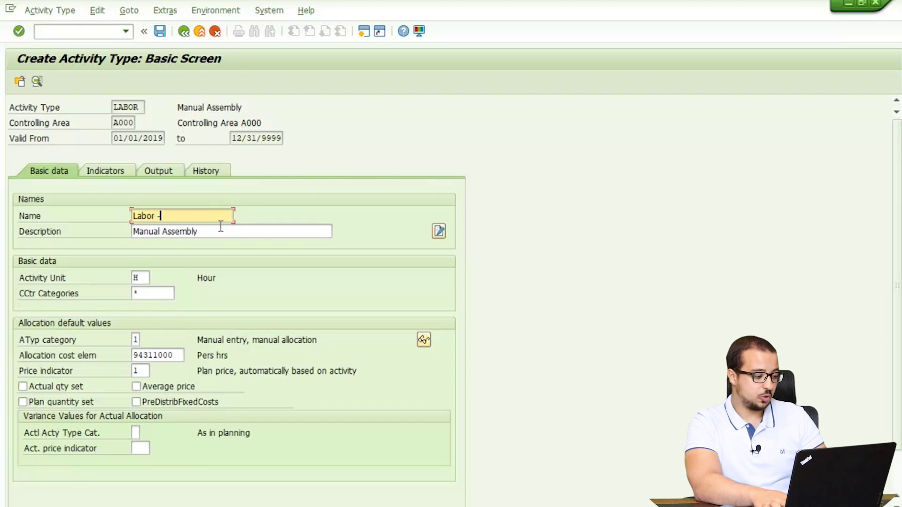
key("BackSpace")
key("BackSpace")
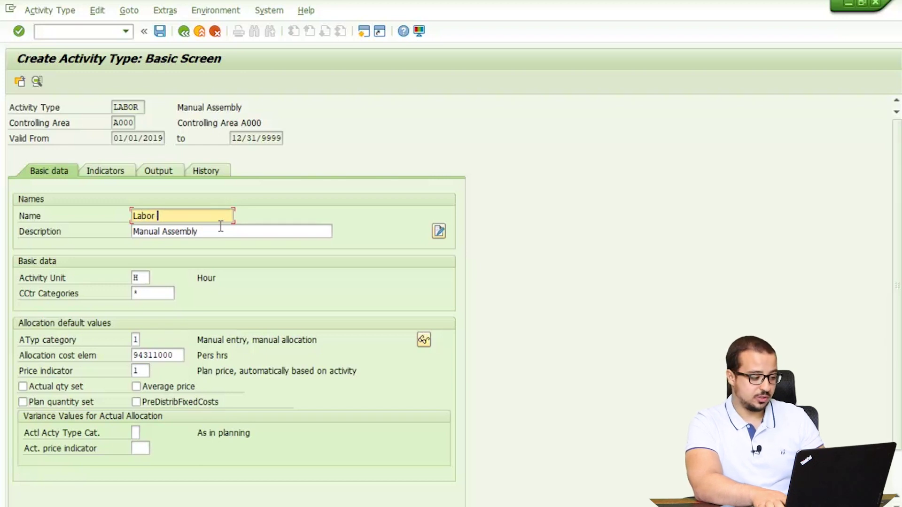
type("Demo")
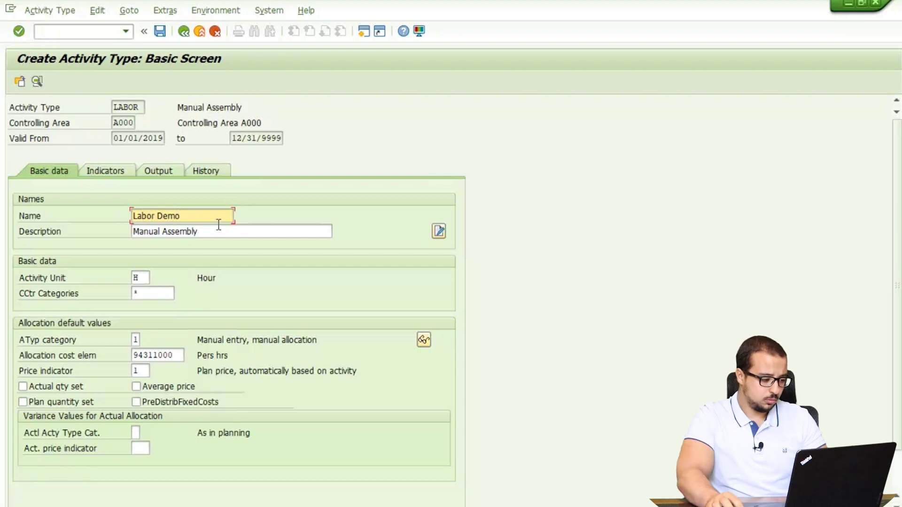
key("Tab")
type("Lab")
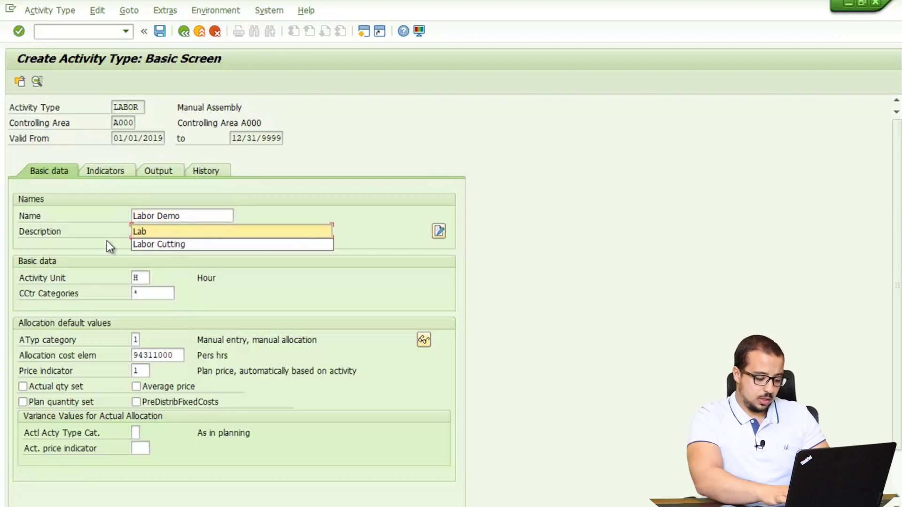
type("or Demo")
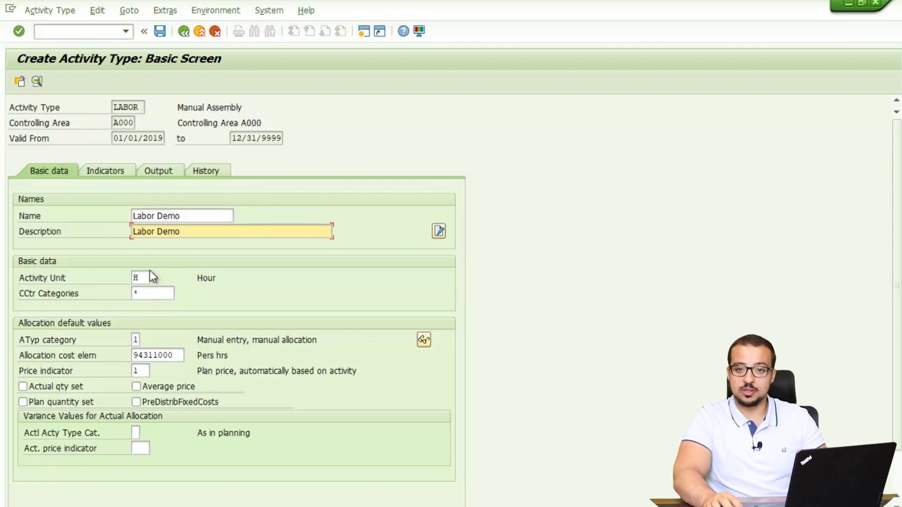
Restrict the activity type's cost center categories to F Production only, deselecting all cost center categories
left_click(146, 295)
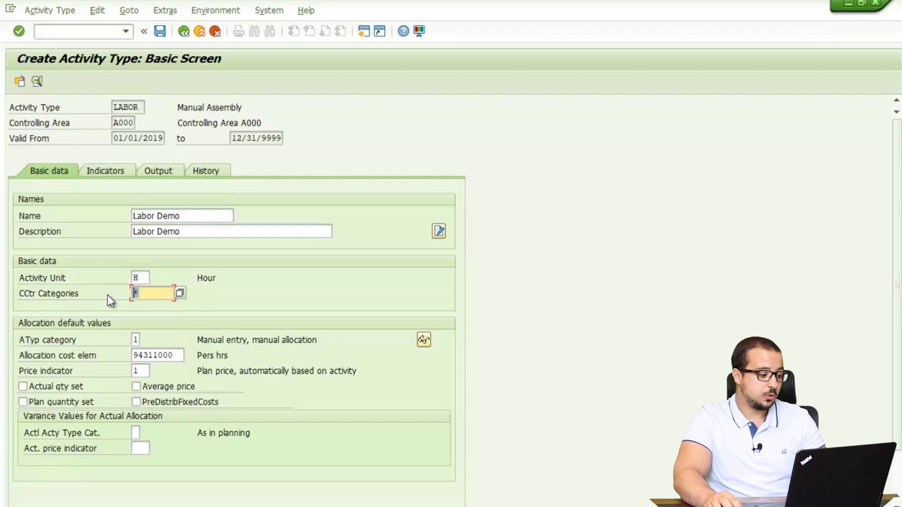
left_click(180, 293)
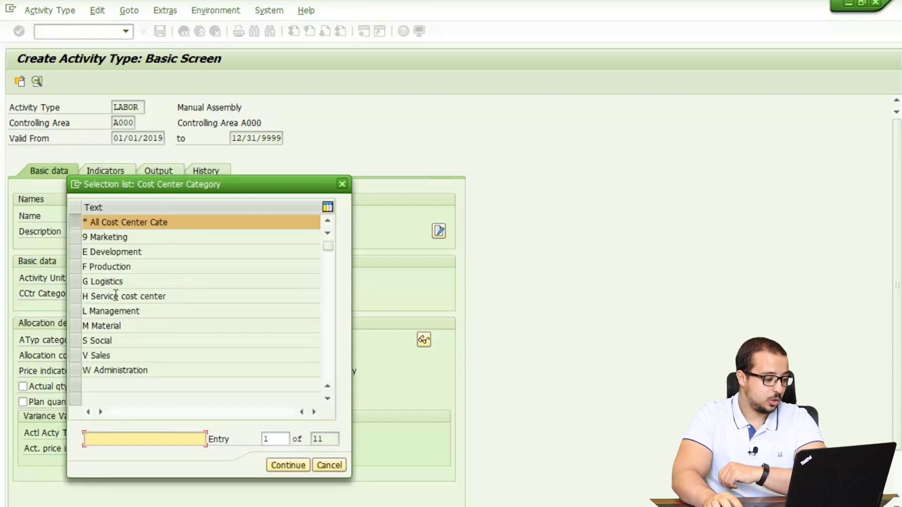
left_click(95, 268)
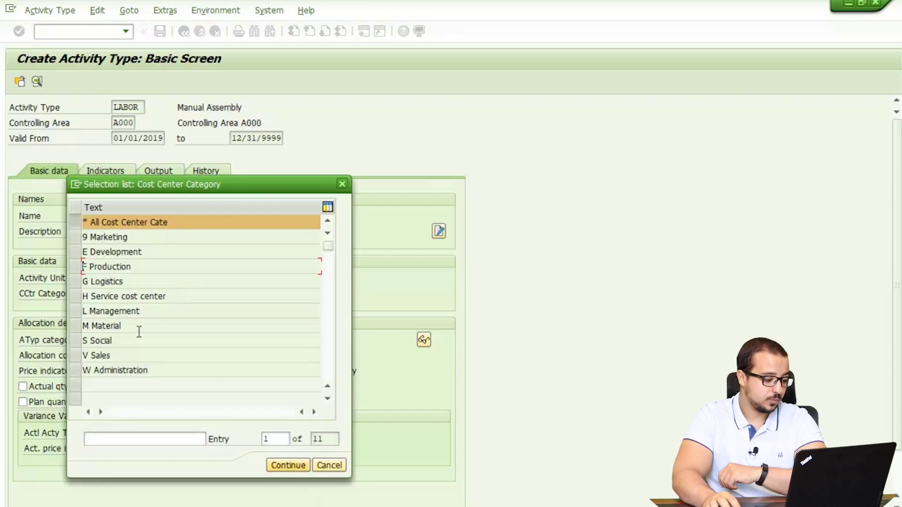
left_click(72, 267)
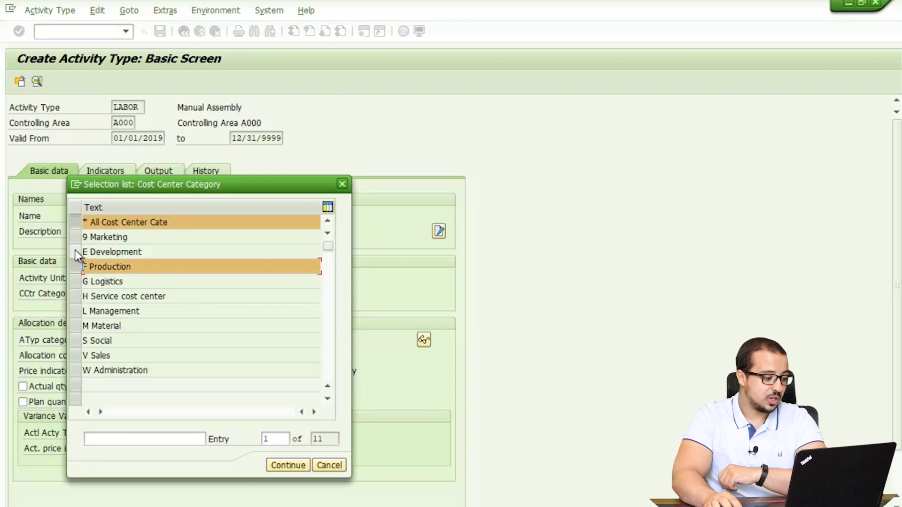
left_click(75, 250)
left_click(72, 240)
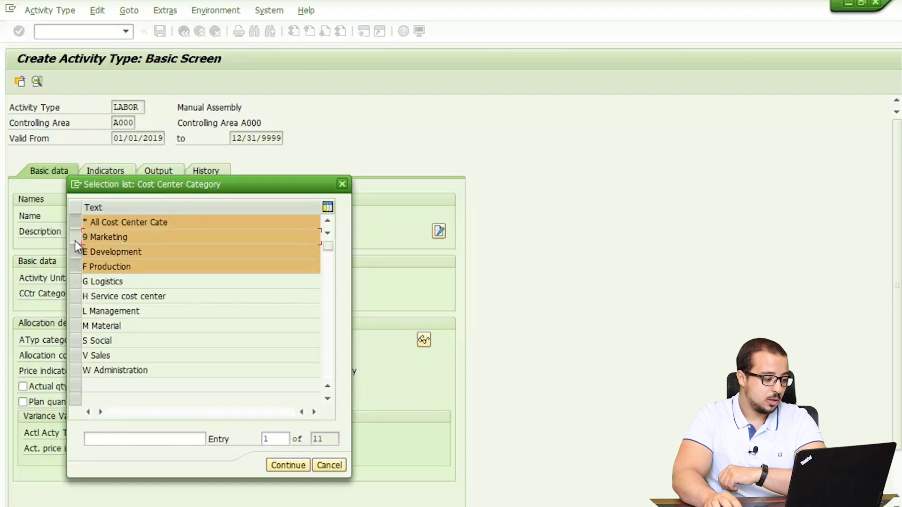
left_click(74, 238)
left_click(72, 254)
left_click(76, 224)
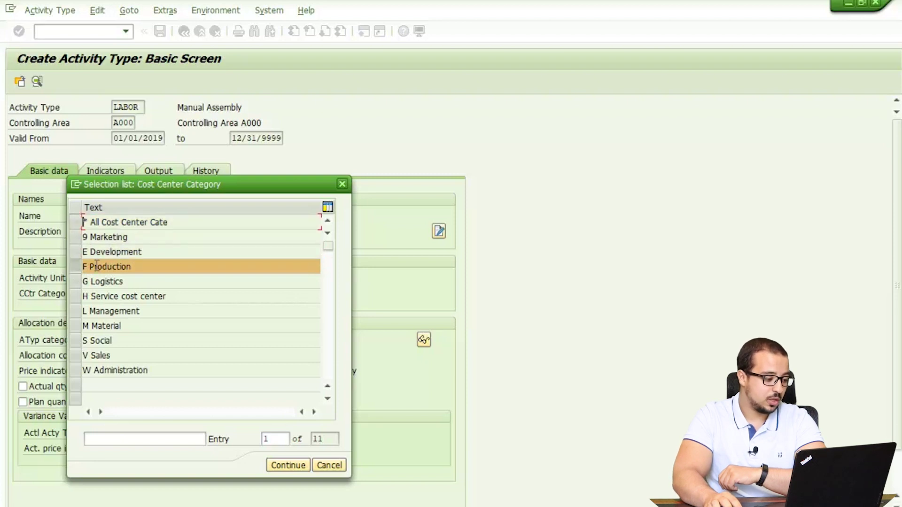
left_click(277, 462)
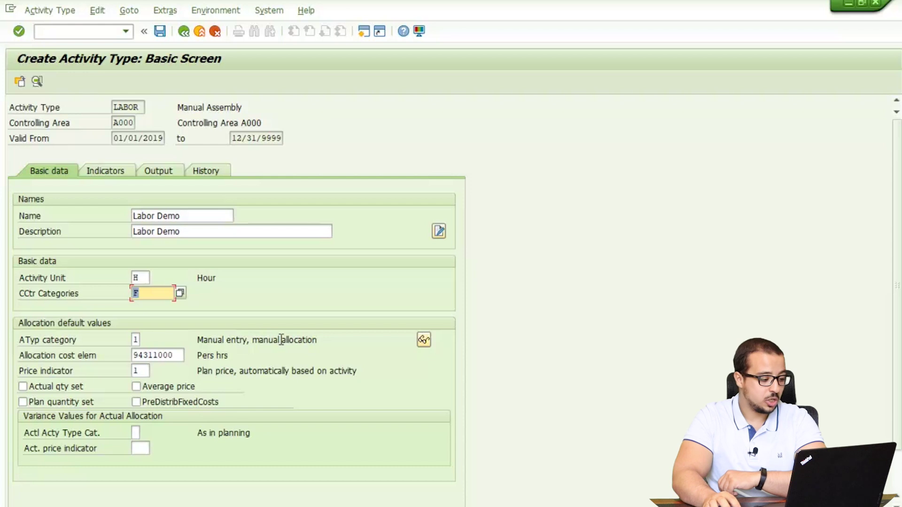
Examine the allocation default values of the LABOR activity type and read the field help on the activity type category
scroll(281, 339, "down", 1)
left_click_drag(175, 334, 123, 343)
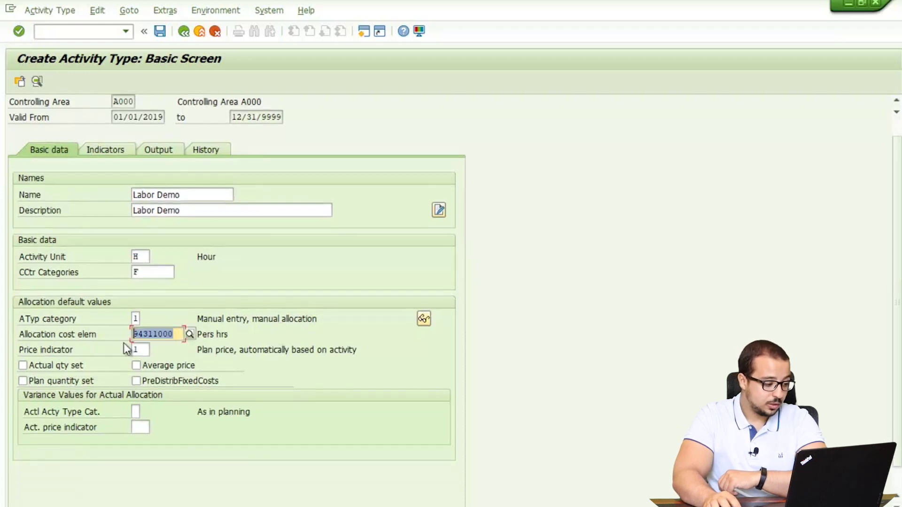
left_click(176, 334)
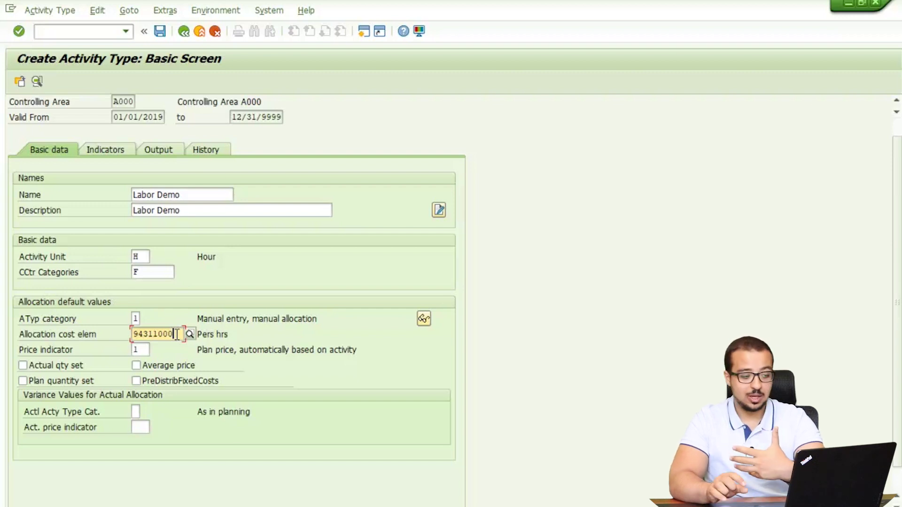
left_click(135, 319)
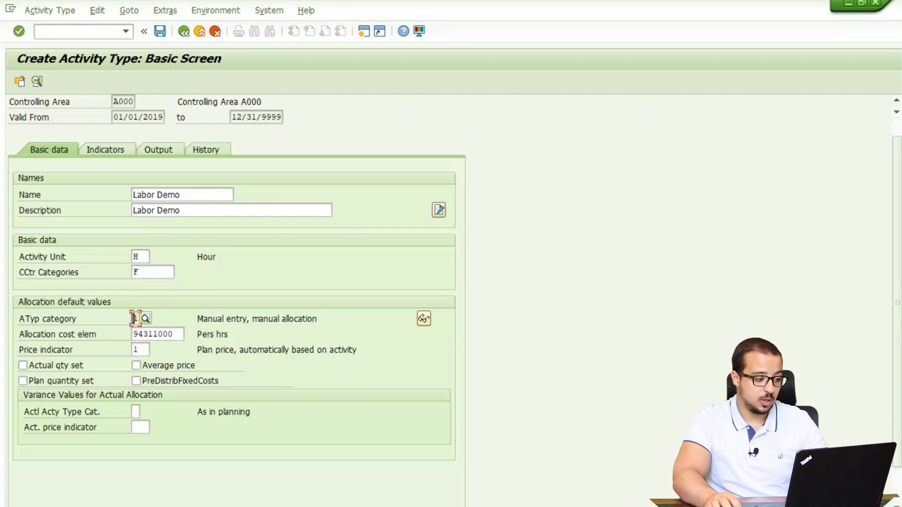
right_click(137, 318)
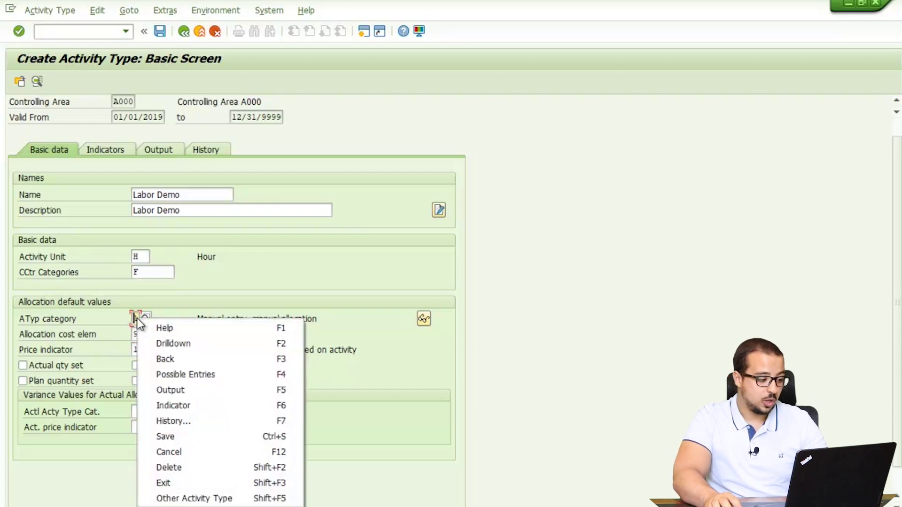
left_click(165, 328)
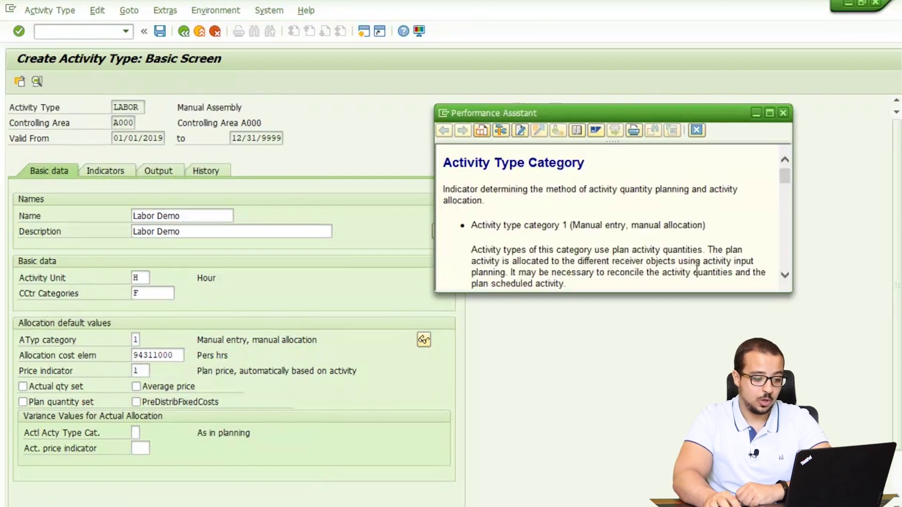
left_click_drag(696, 292, 696, 425)
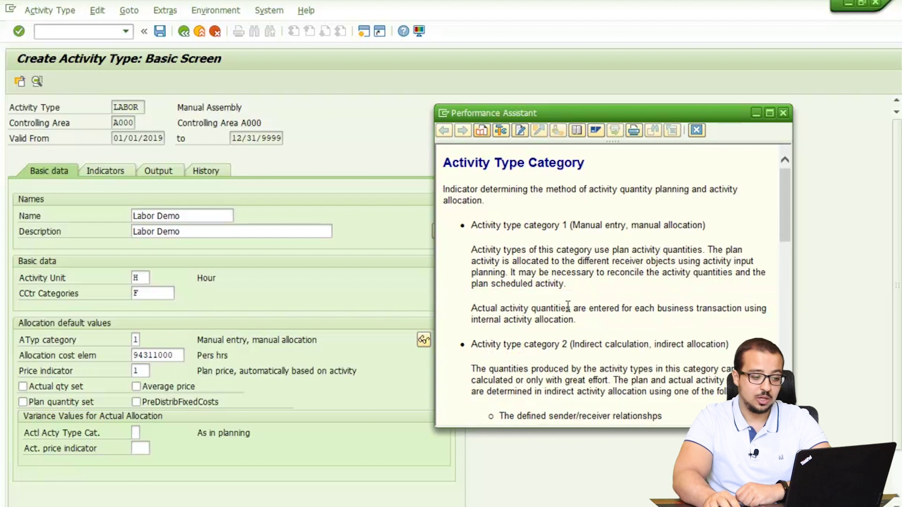
scroll(565, 329, "down", 15)
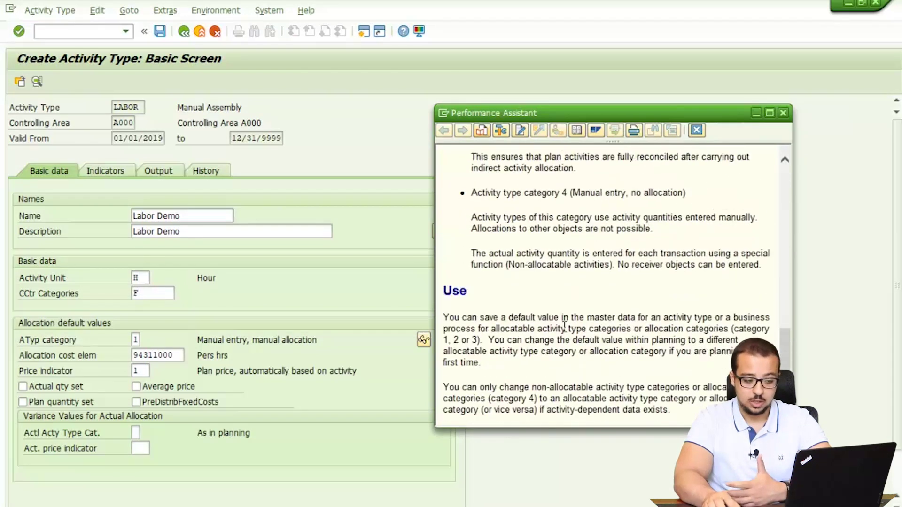
scroll(565, 325, "up", 15)
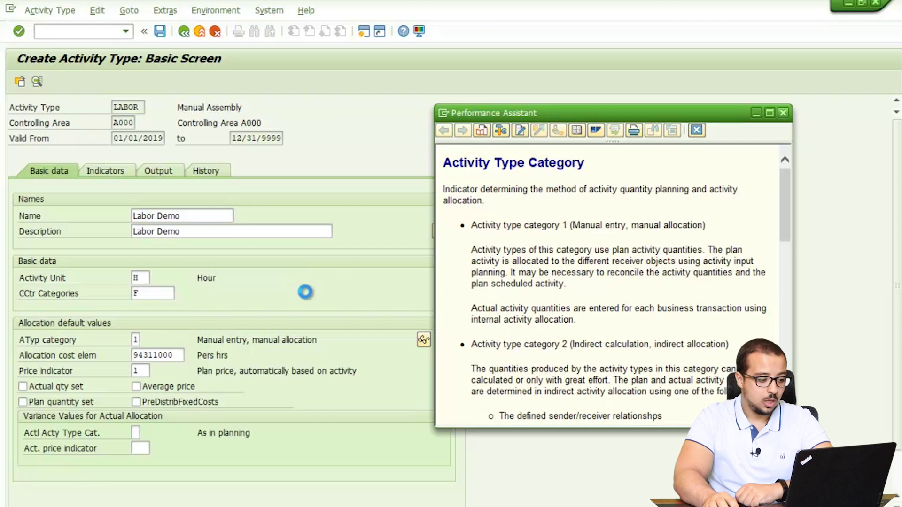
left_click(136, 339)
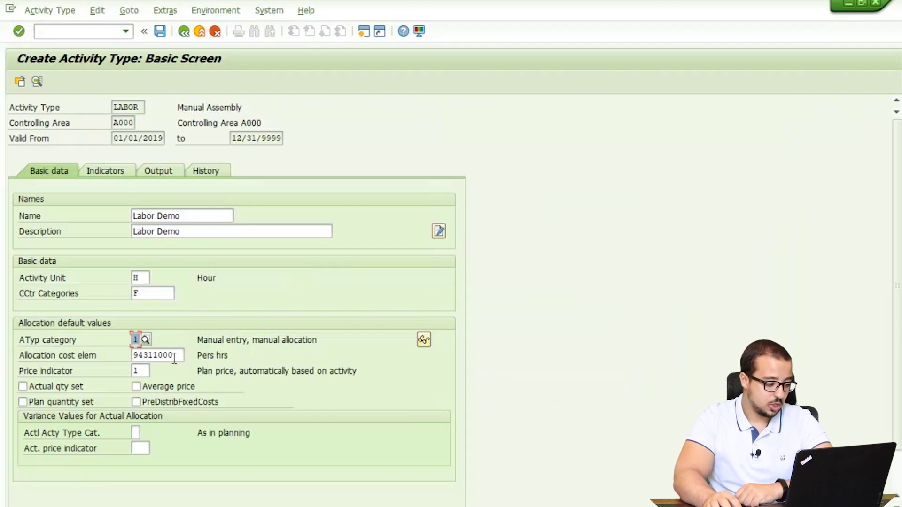
Check the allocation cost element and the lock indicator of the LABOR activity type, and save it
key("Tab")
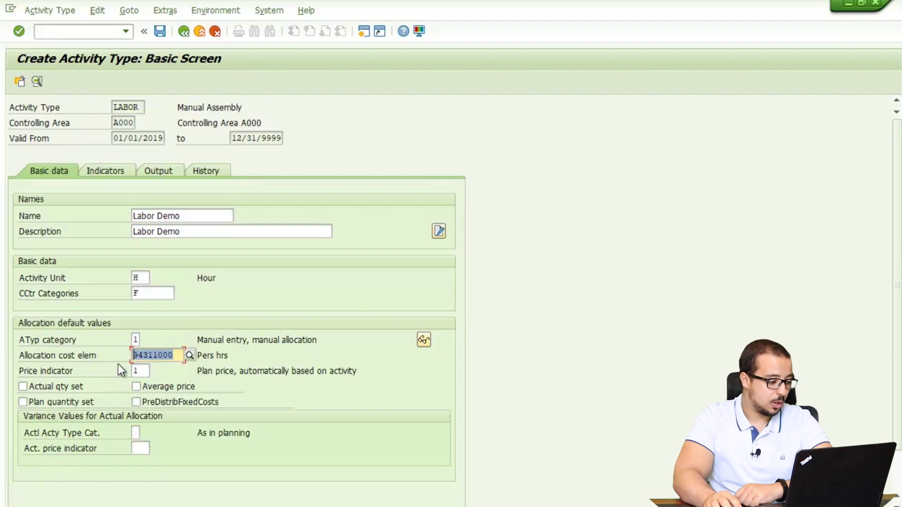
scroll(117, 432, "down", 1)
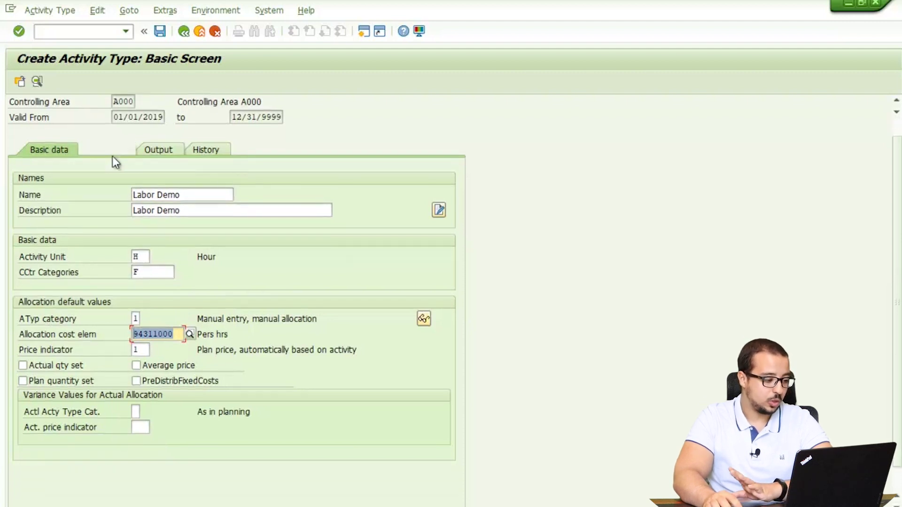
left_click(104, 150)
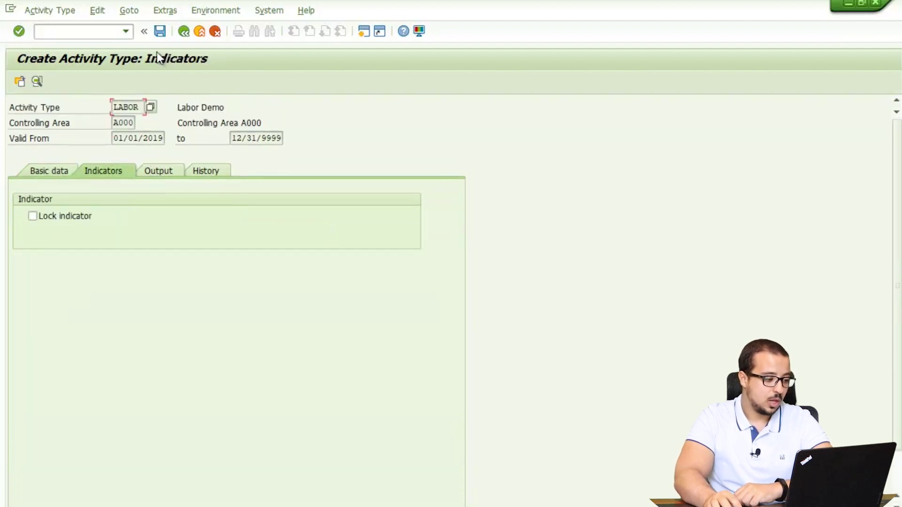
left_click(163, 32)
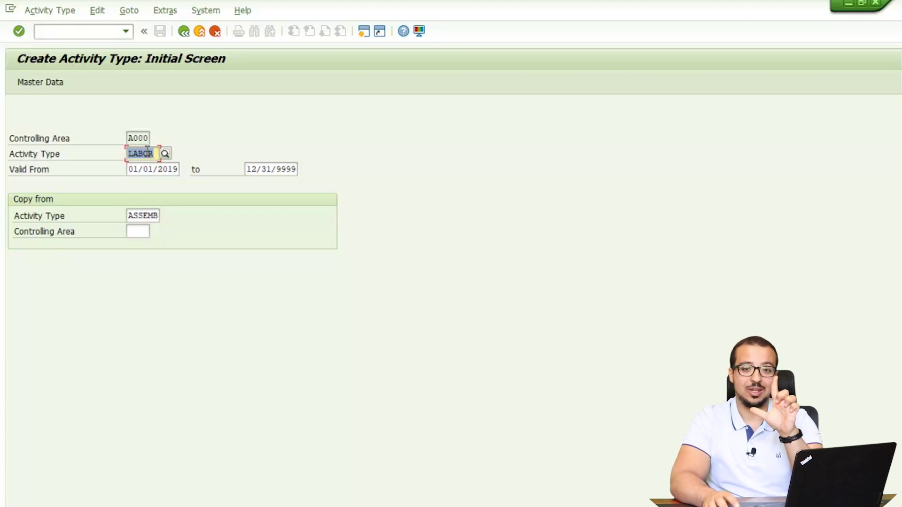
Enter MACH as the new activity type, choose CUT (Cutting) as the reference to copy from, and continue to the basic data
type("MA")
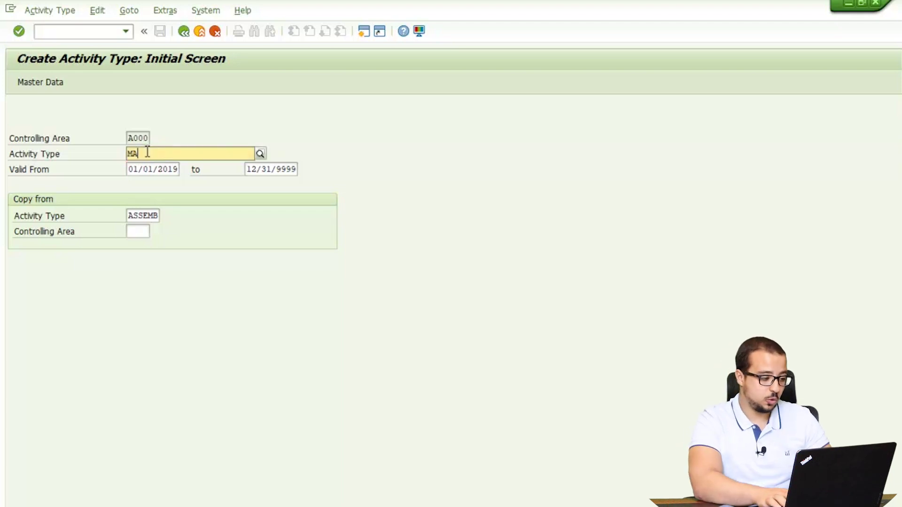
type("CH")
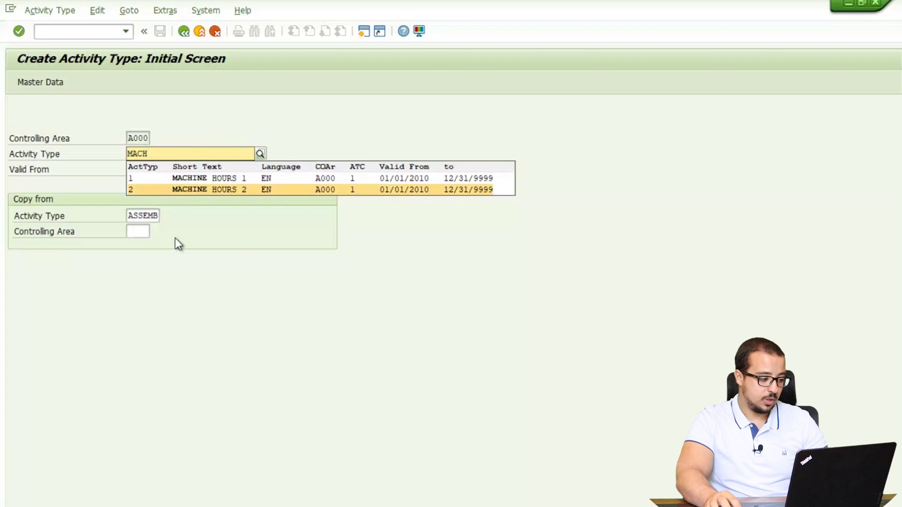
key("Return")
left_click(126, 216)
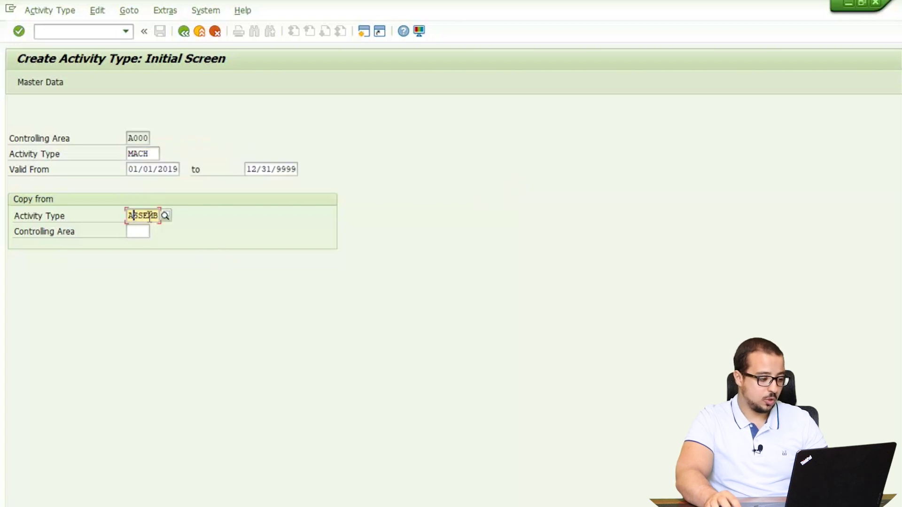
left_click(165, 217)
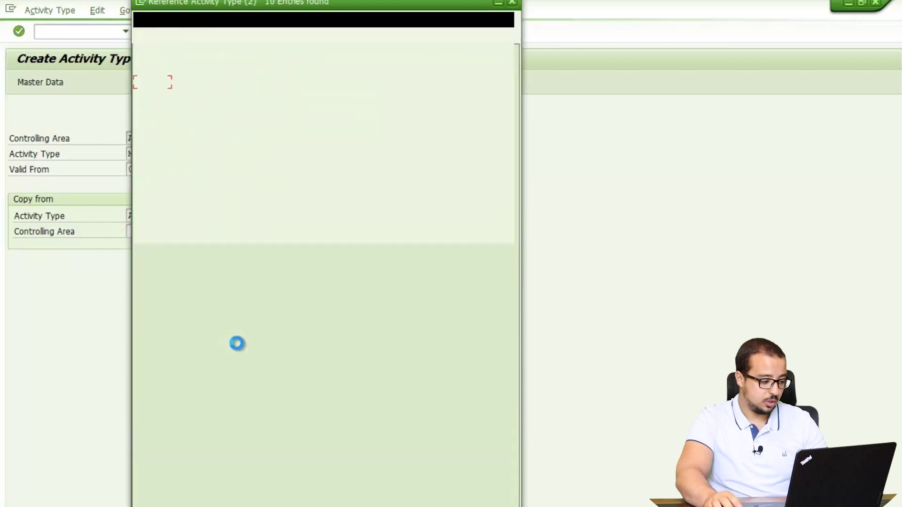
double_click(146, 193)
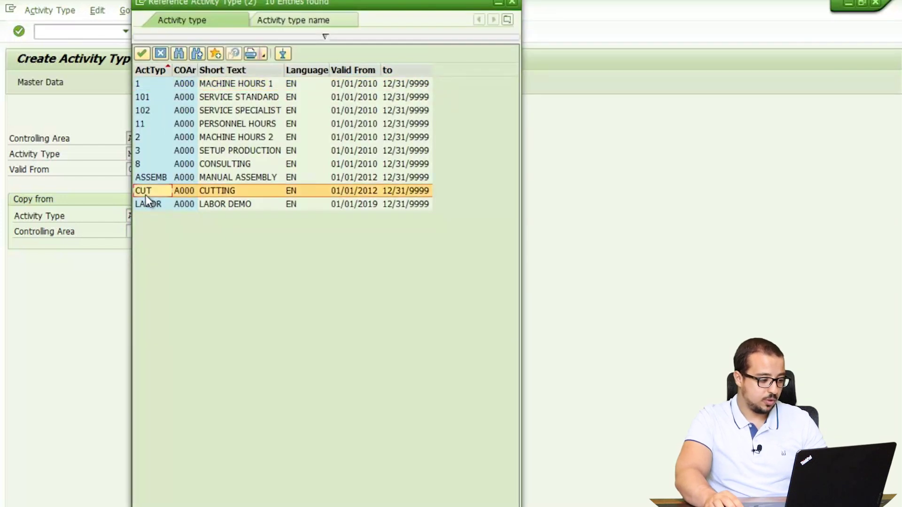
key("Return")
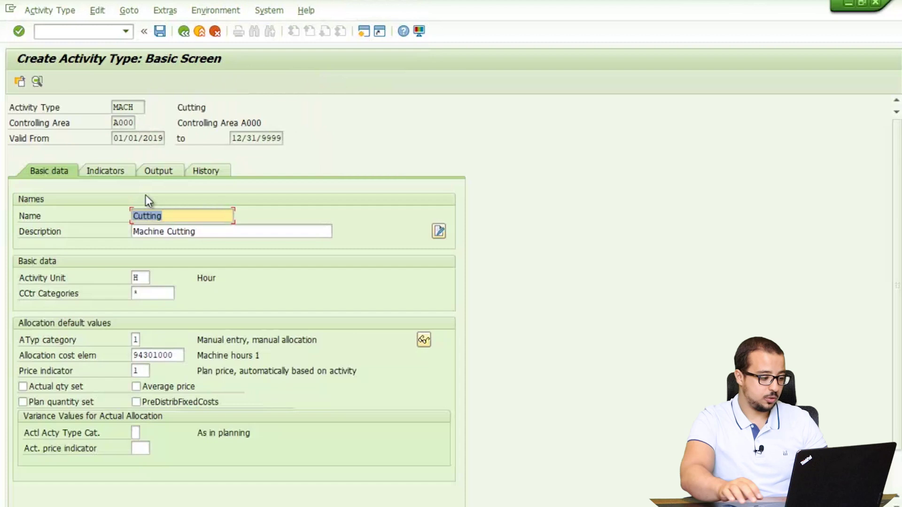
Set the name of the MACH activity type to Machine Demo and its description to Machine
type("Mac")
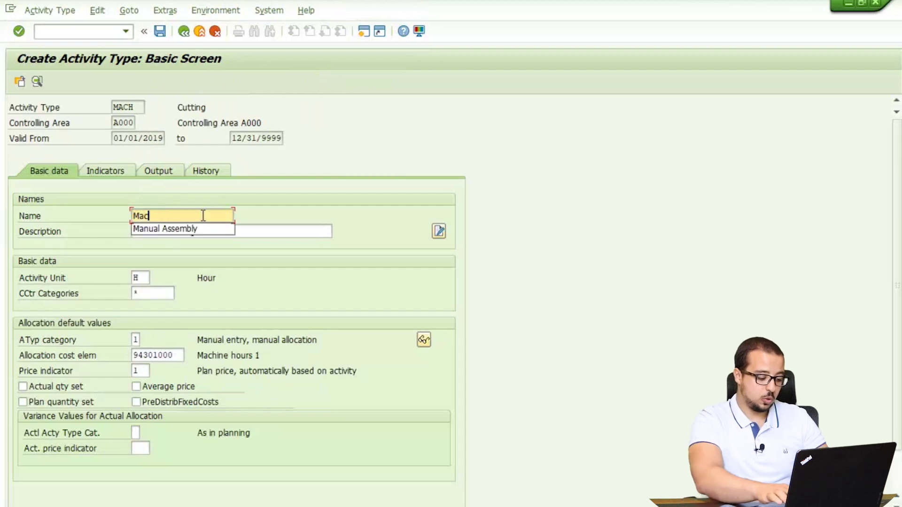
type("hine Demo")
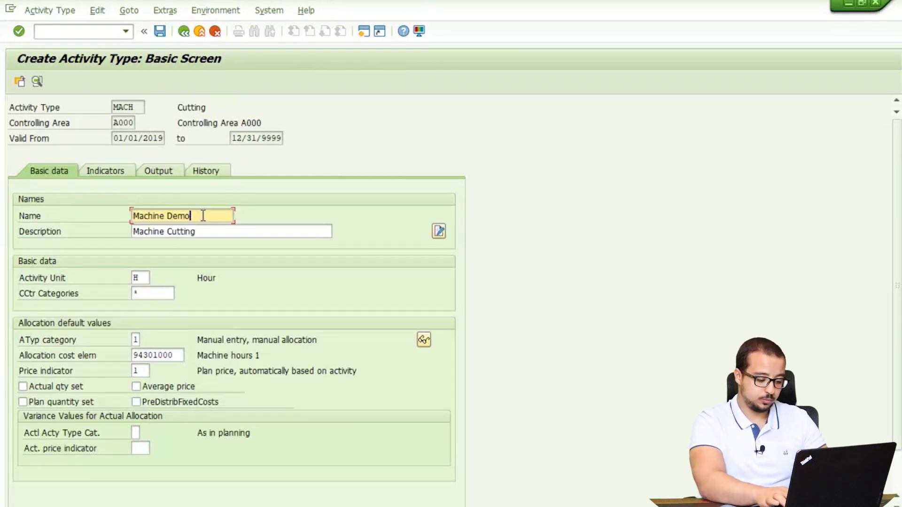
key("Tab")
type("Machine")
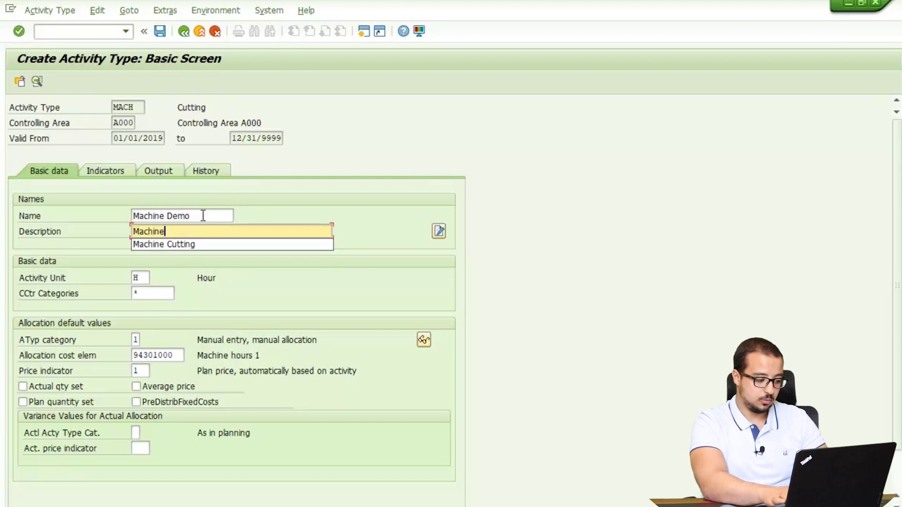
key("Tab")
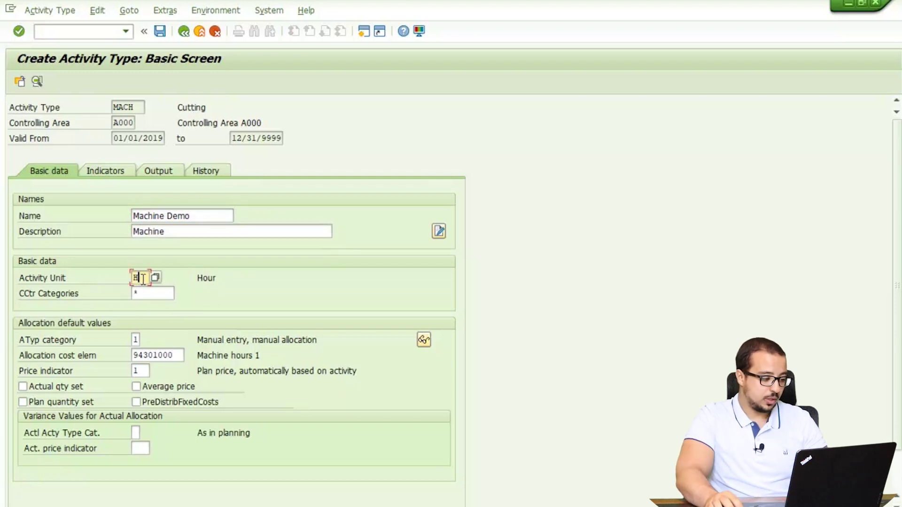
Set the cost center categories of the MACH activity type to F, check its allocation defaults, and save it
key("Tab")
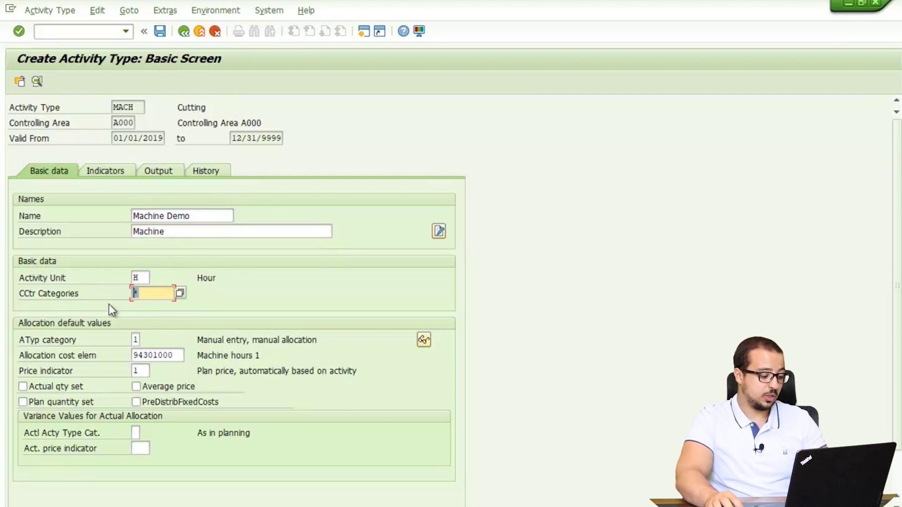
type("F")
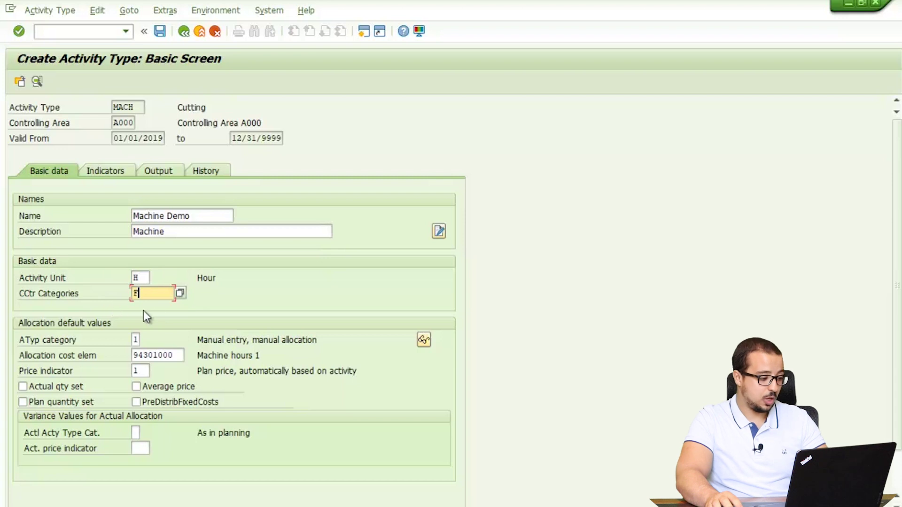
left_click(135, 339)
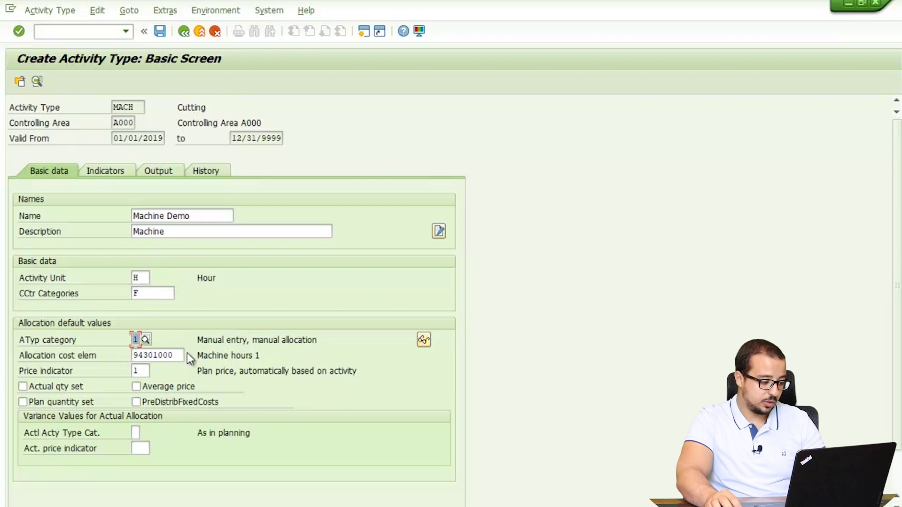
key("Tab")
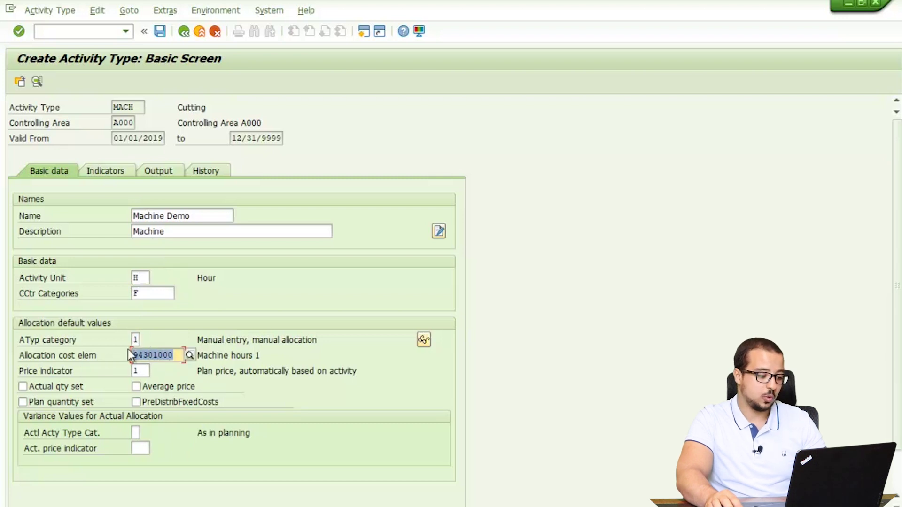
left_click(143, 372)
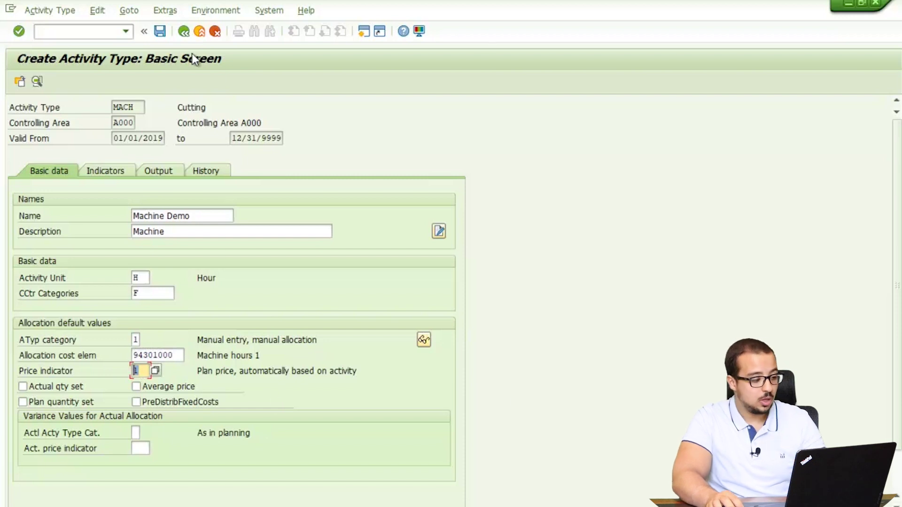
left_click(160, 31)
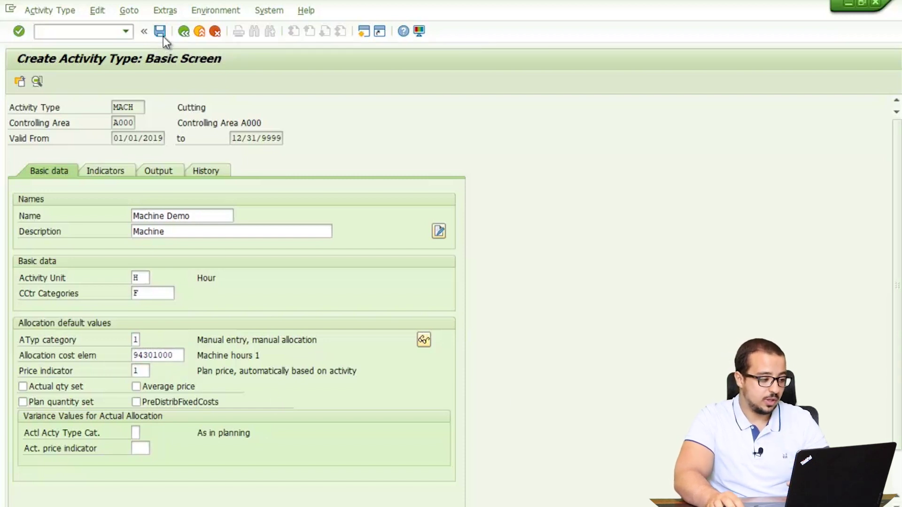